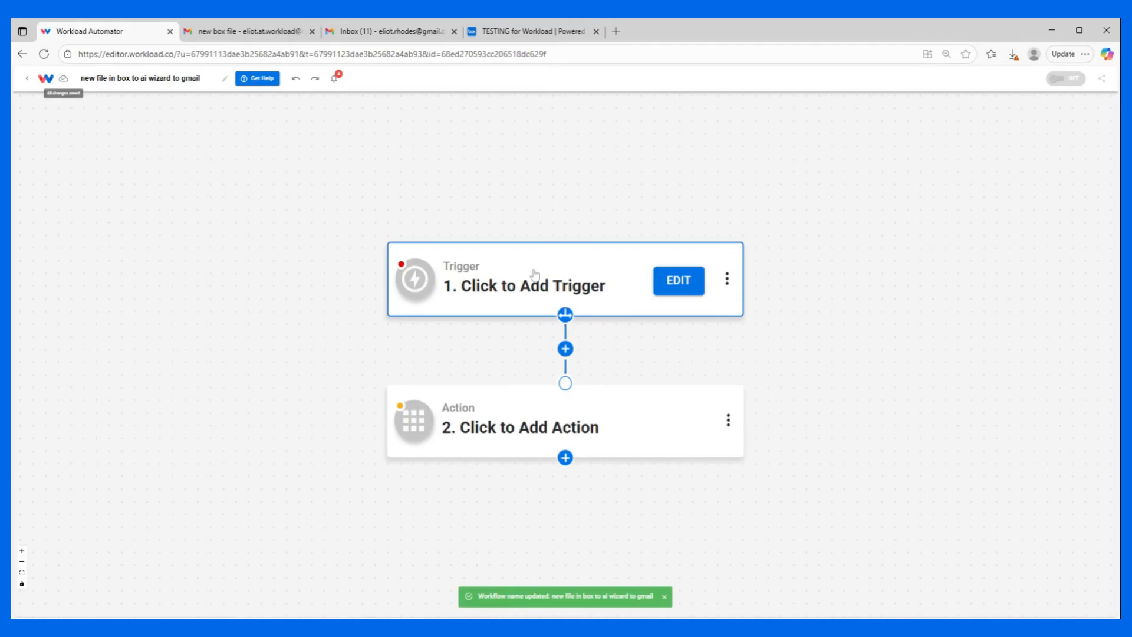
# Set the workflow trigger to Box with the New File event and accept the connected Box account.
pyautogui.click(535, 274)
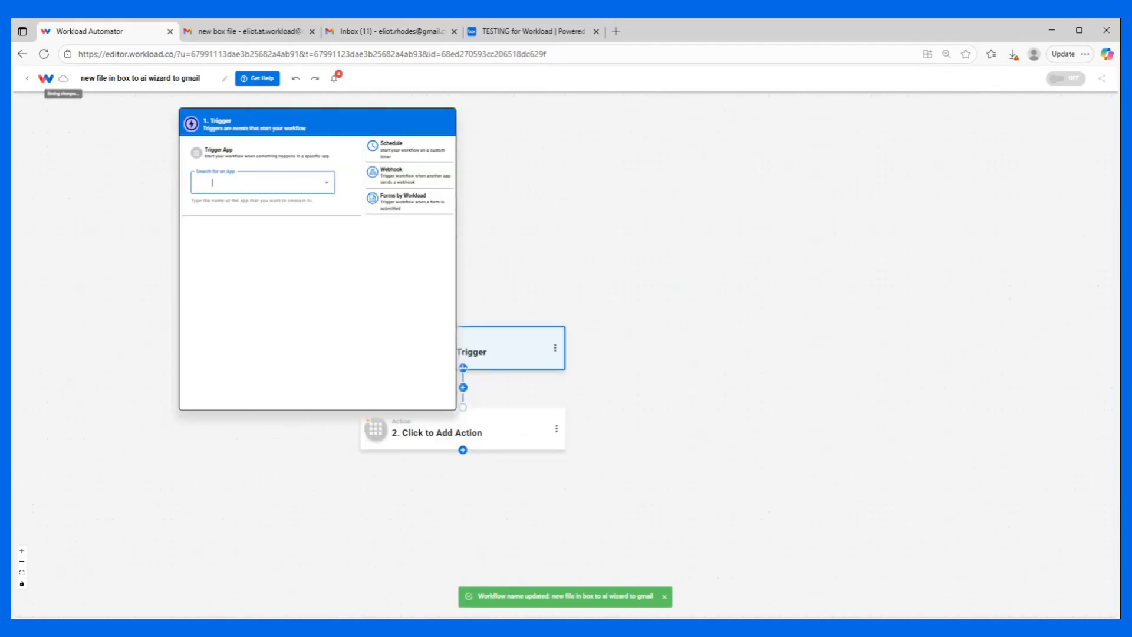
pyautogui.write('box')
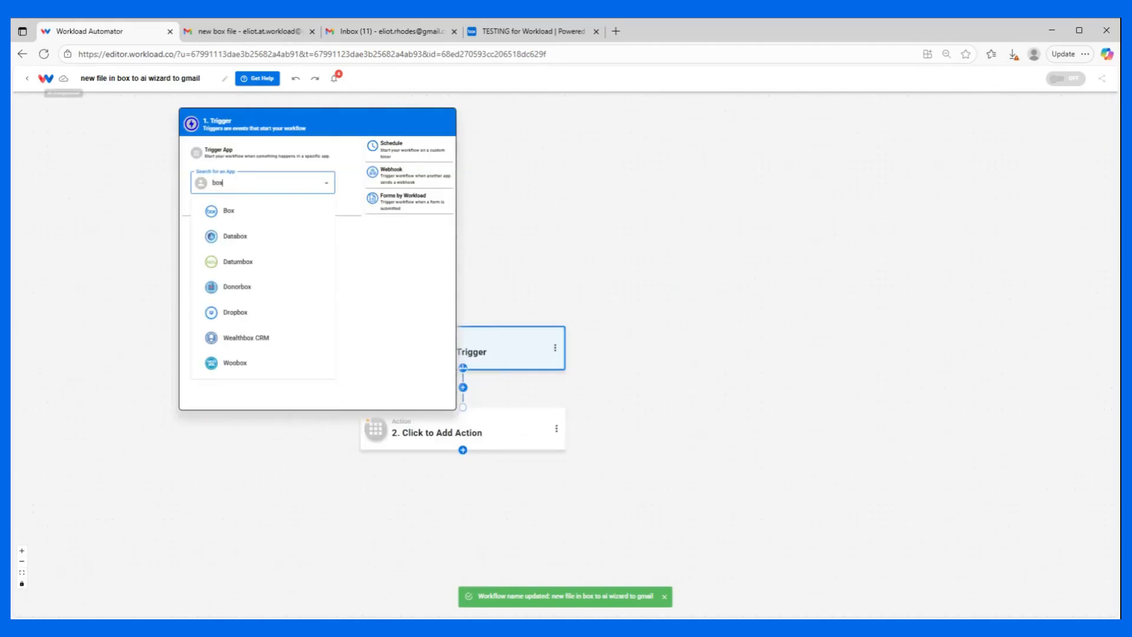
pyautogui.click(249, 214)
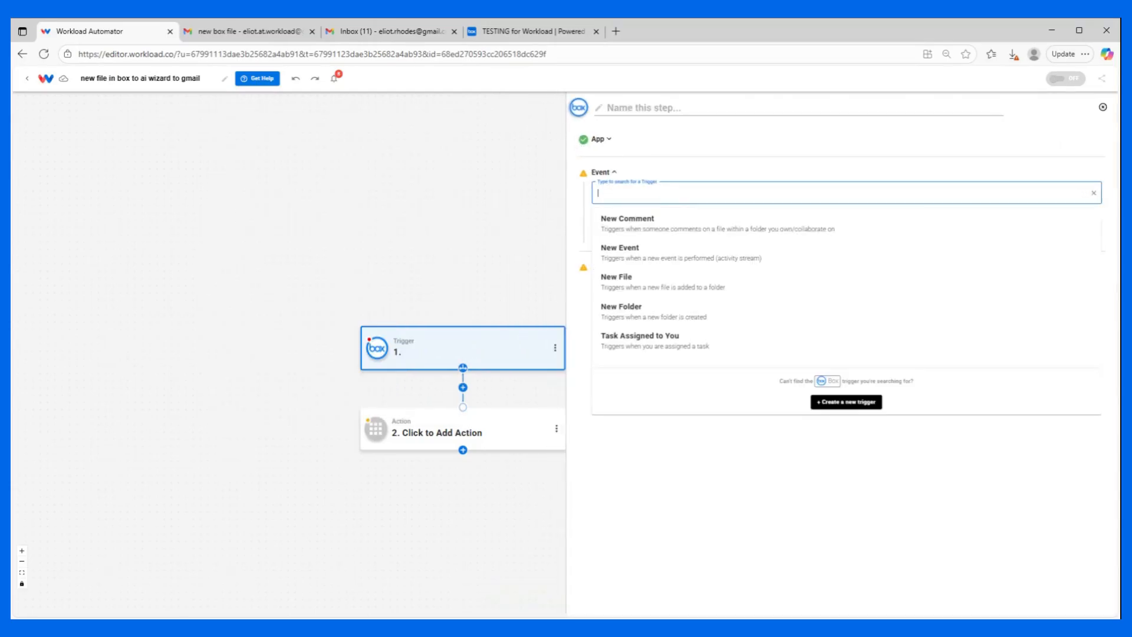
pyautogui.click(624, 280)
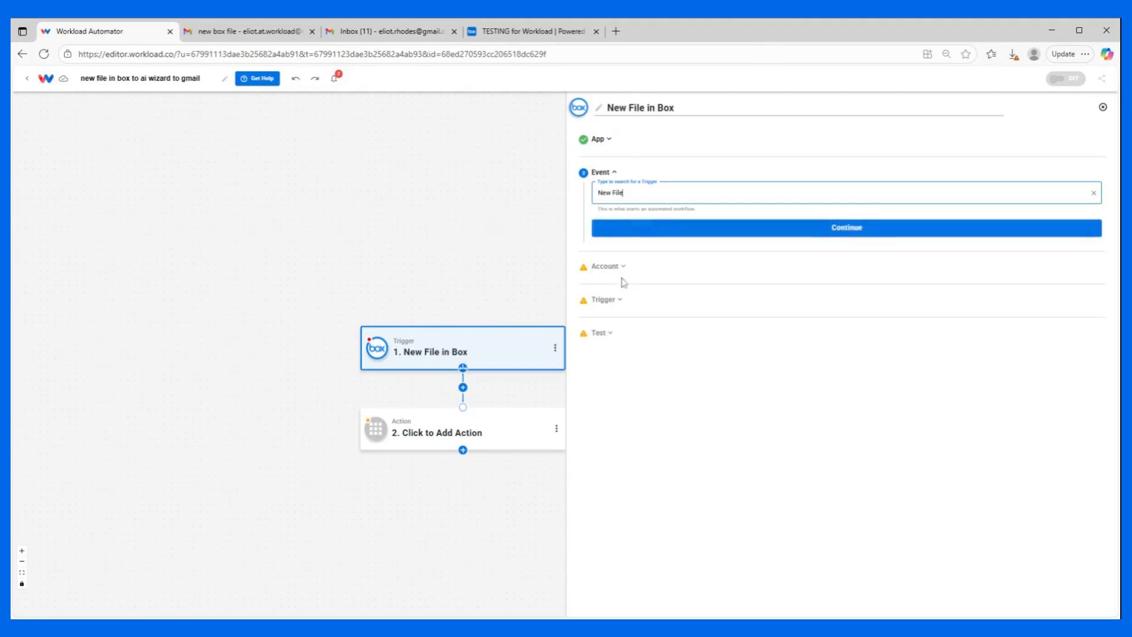
pyautogui.click(662, 231)
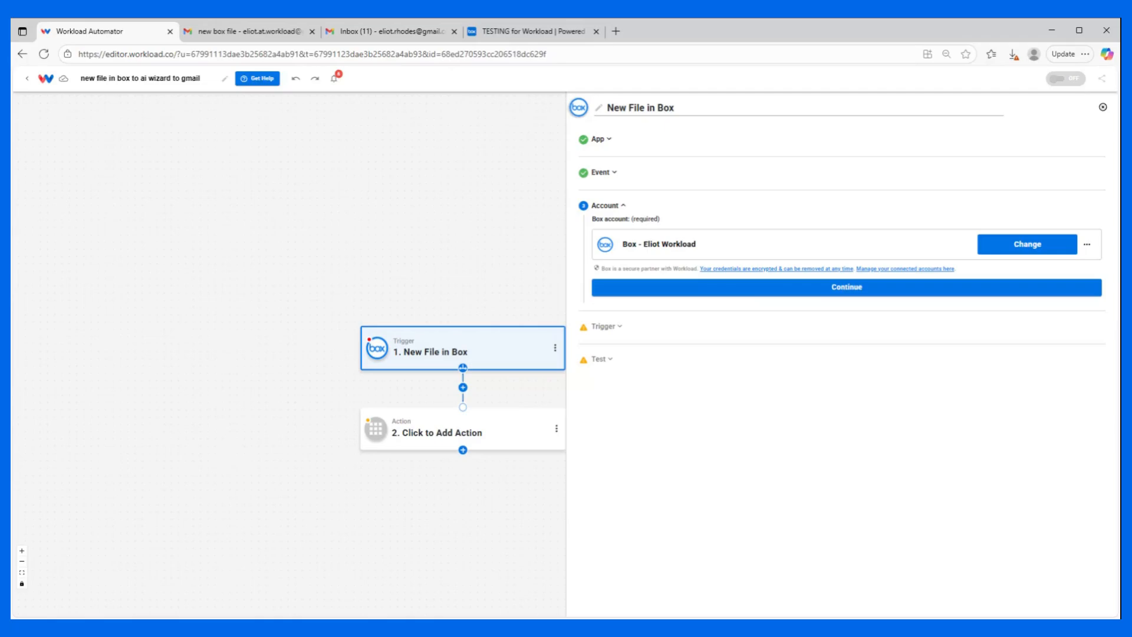
pyautogui.click(731, 288)
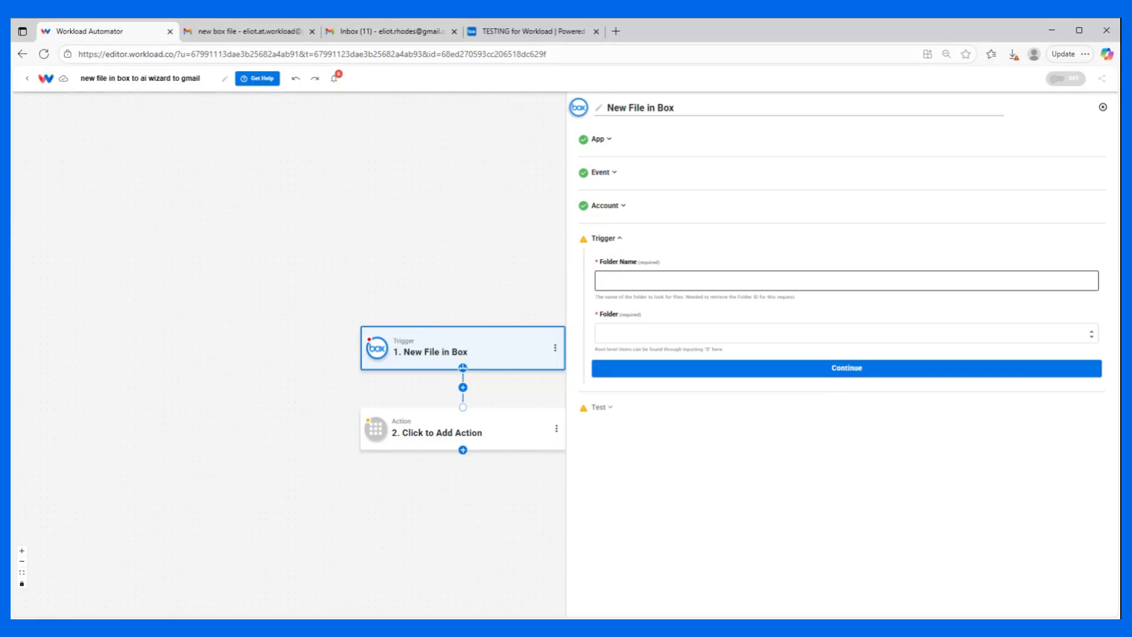
# Set the trigger's folder name to "test" and choose the TESTING for Workload folder.
pyautogui.click(632, 280)
pyautogui.write('te')
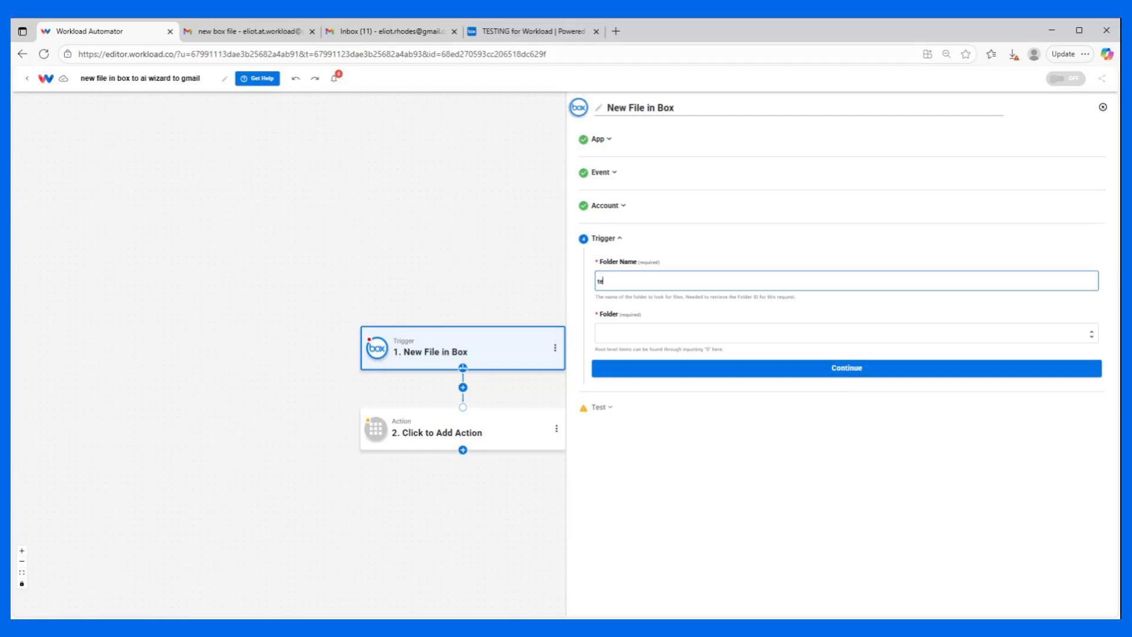
pyautogui.write('st')
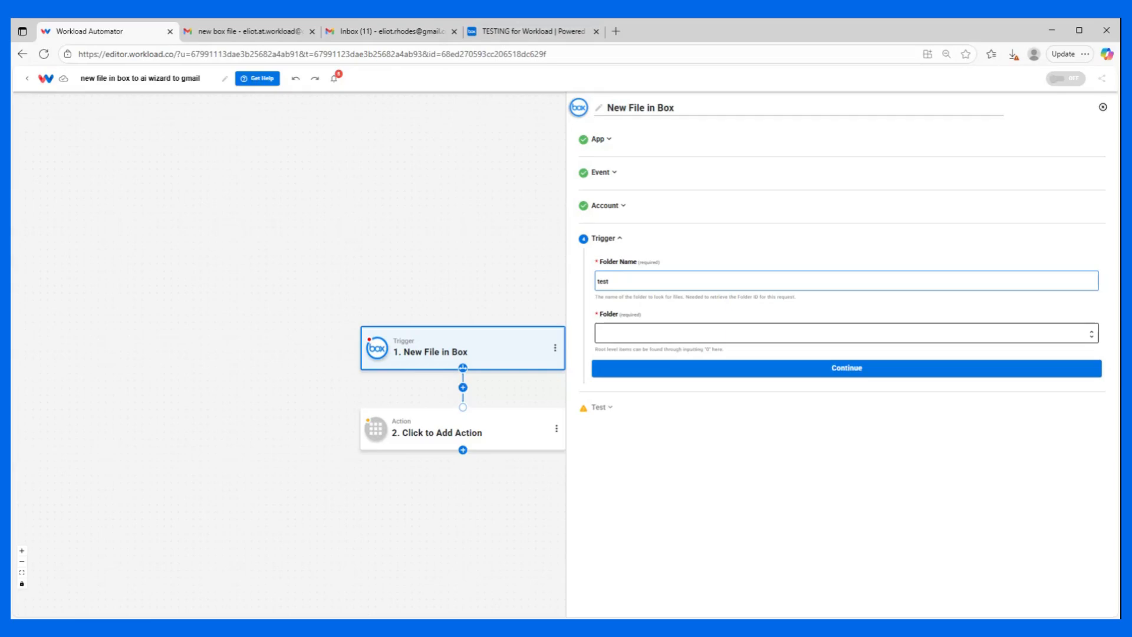
pyautogui.click(653, 333)
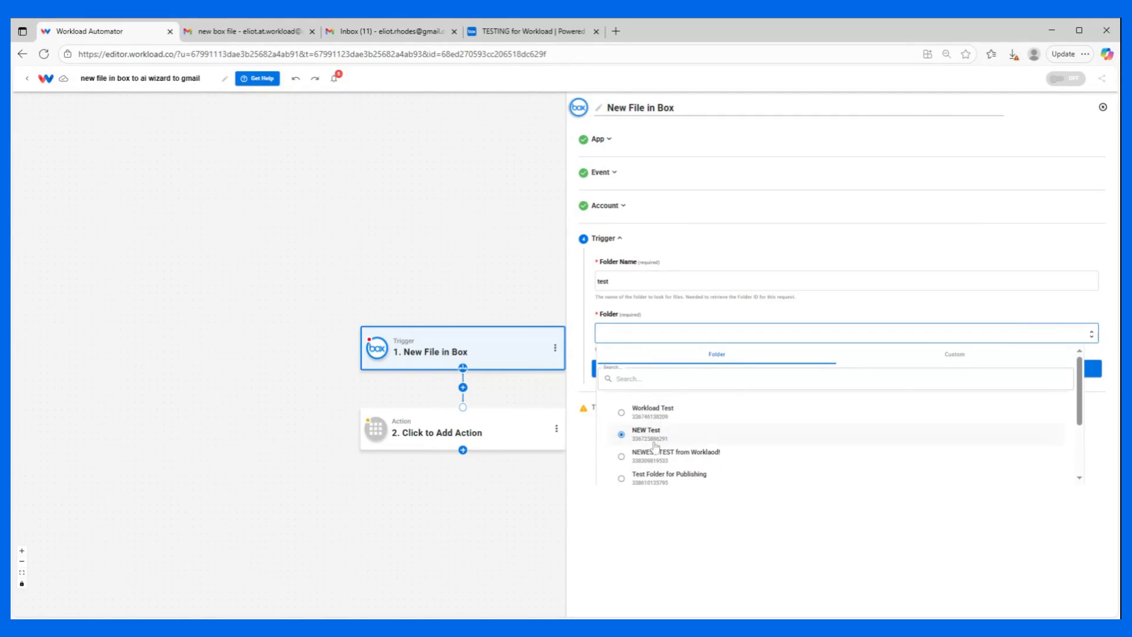
pyautogui.scroll(-2, 649, 420)
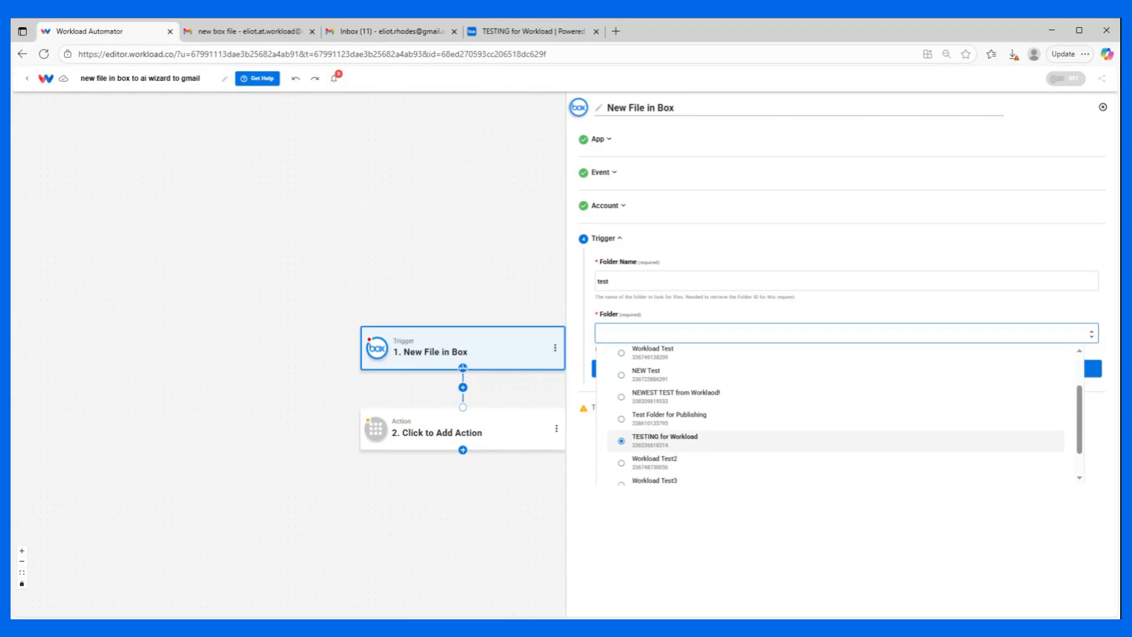
pyautogui.click(665, 441)
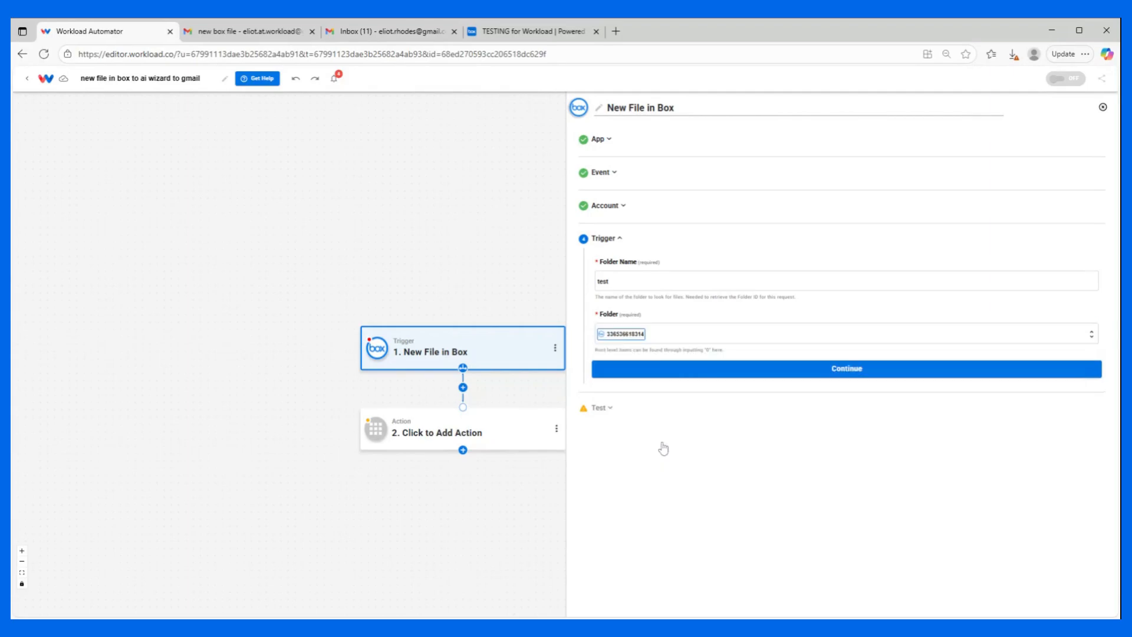
# Run the Box trigger test, review the sample file data, and continue to the action step.
pyautogui.click(734, 372)
pyautogui.click(729, 374)
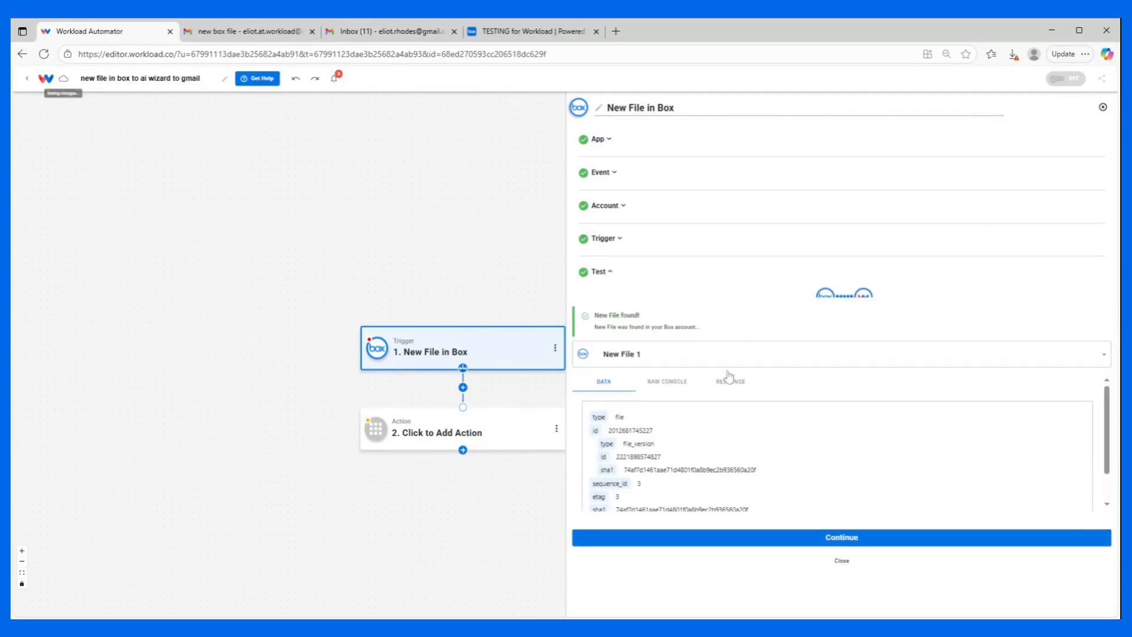
pyautogui.scroll(-1, 663, 405)
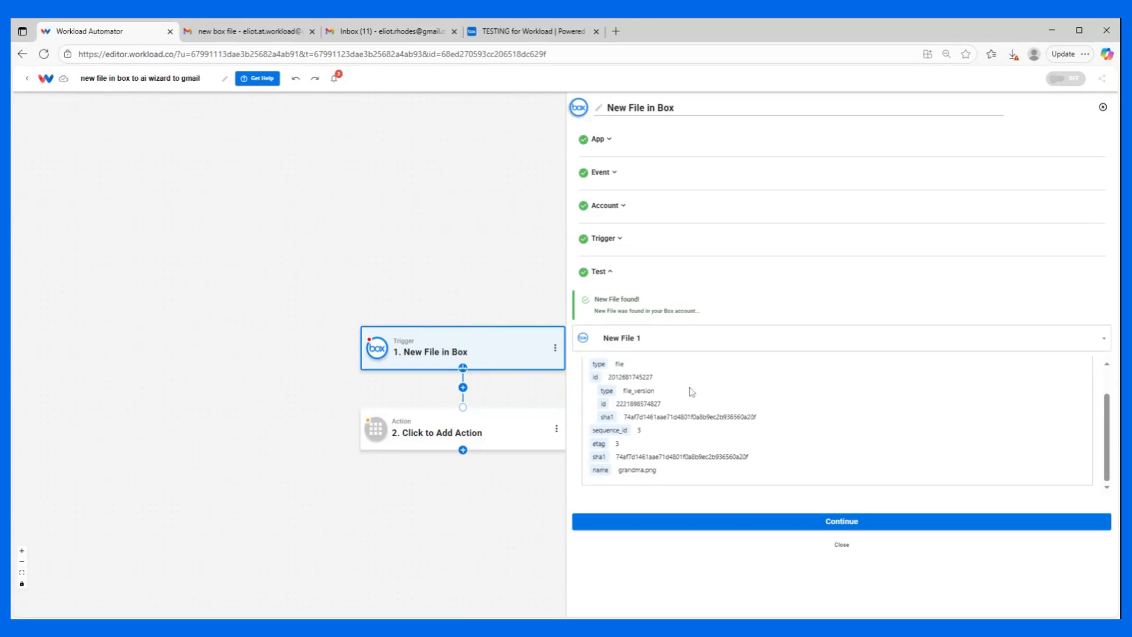
pyautogui.click(769, 523)
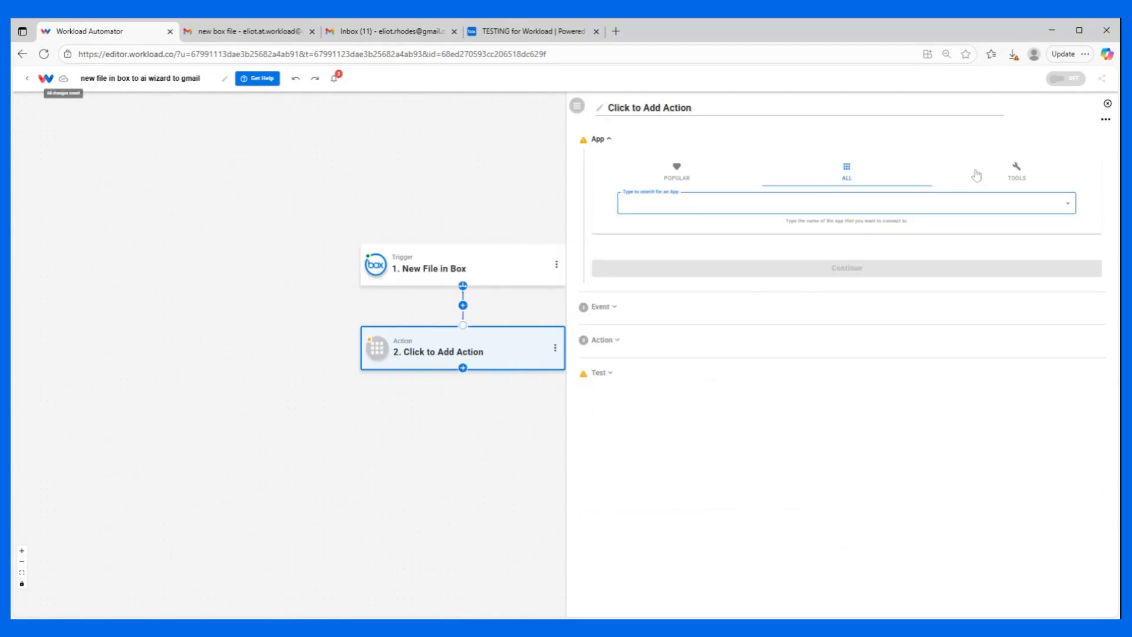
# Set the second step's app to AI Wizard by Workload with the Prompt Your Data event.
pyautogui.click(1018, 171)
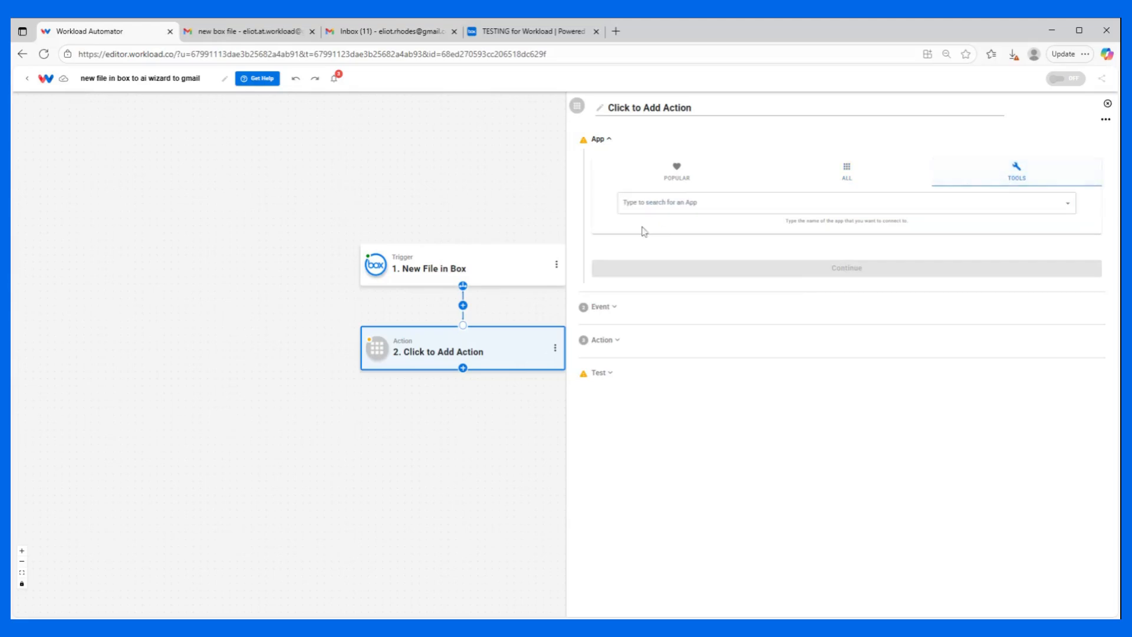
pyautogui.click(637, 203)
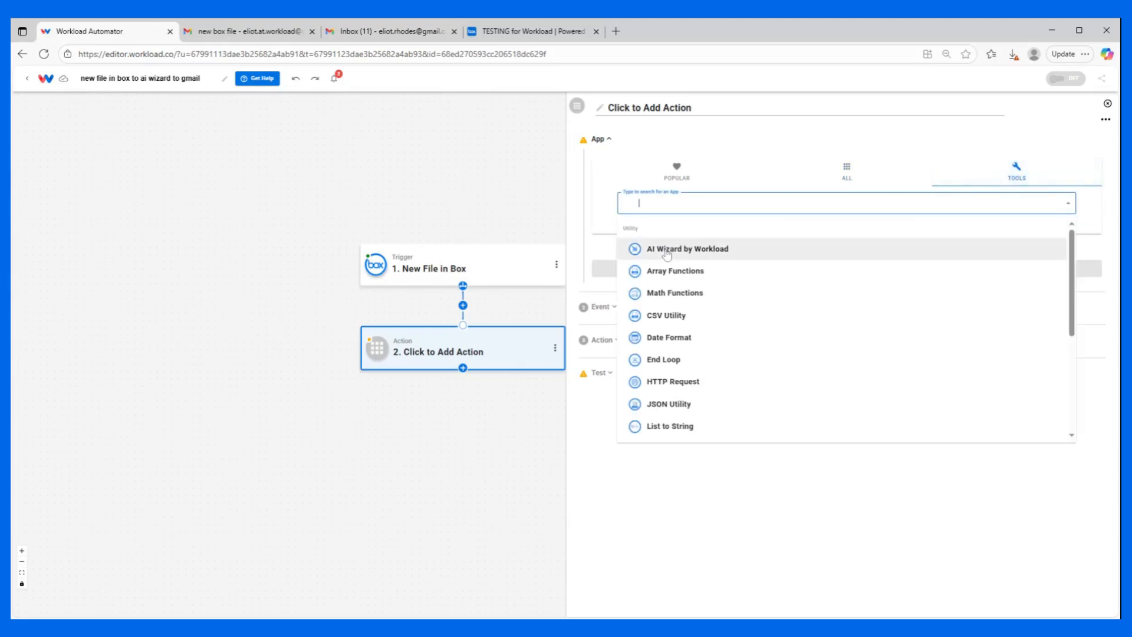
pyautogui.click(666, 250)
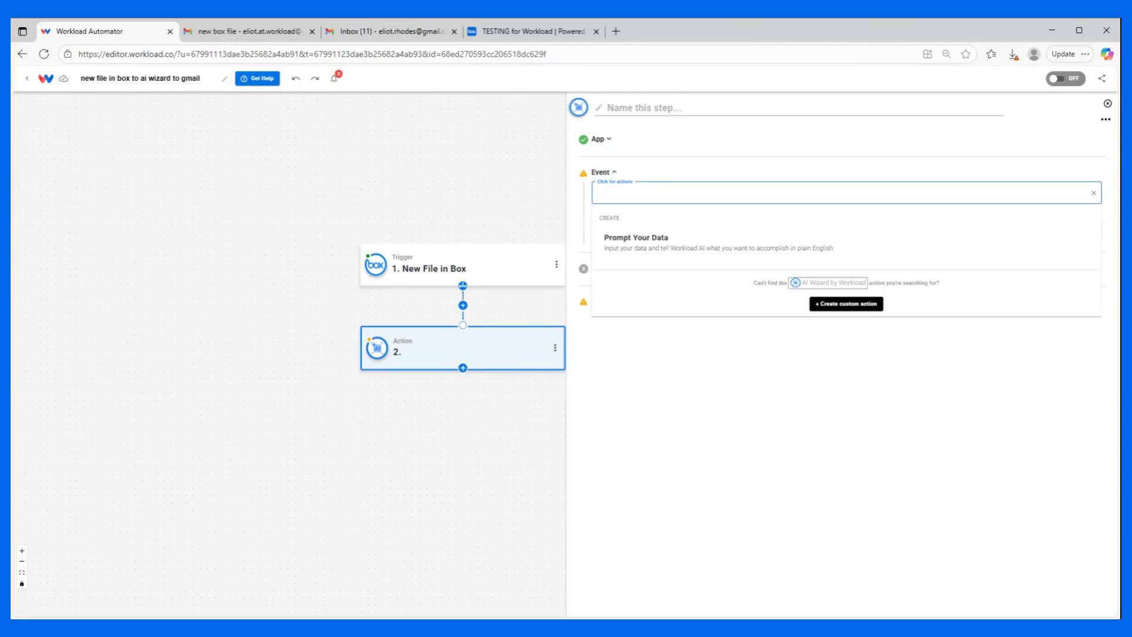
pyautogui.click(622, 242)
pyautogui.click(628, 237)
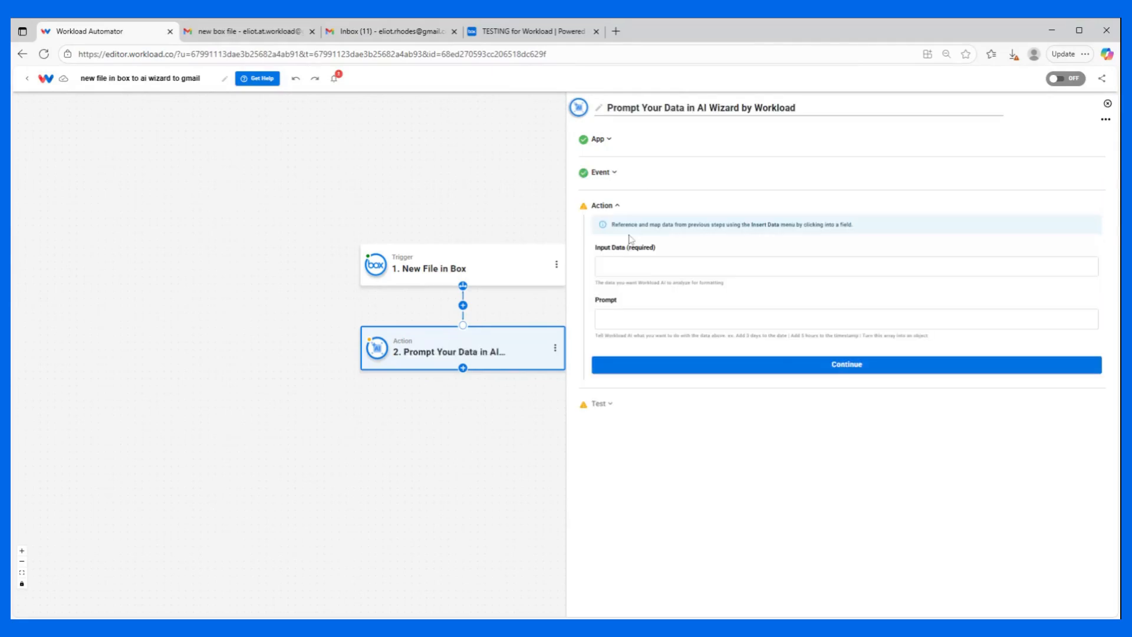
# Insert the file name from the New File in Box step as the AI Wizard's input data.
pyautogui.click(642, 267)
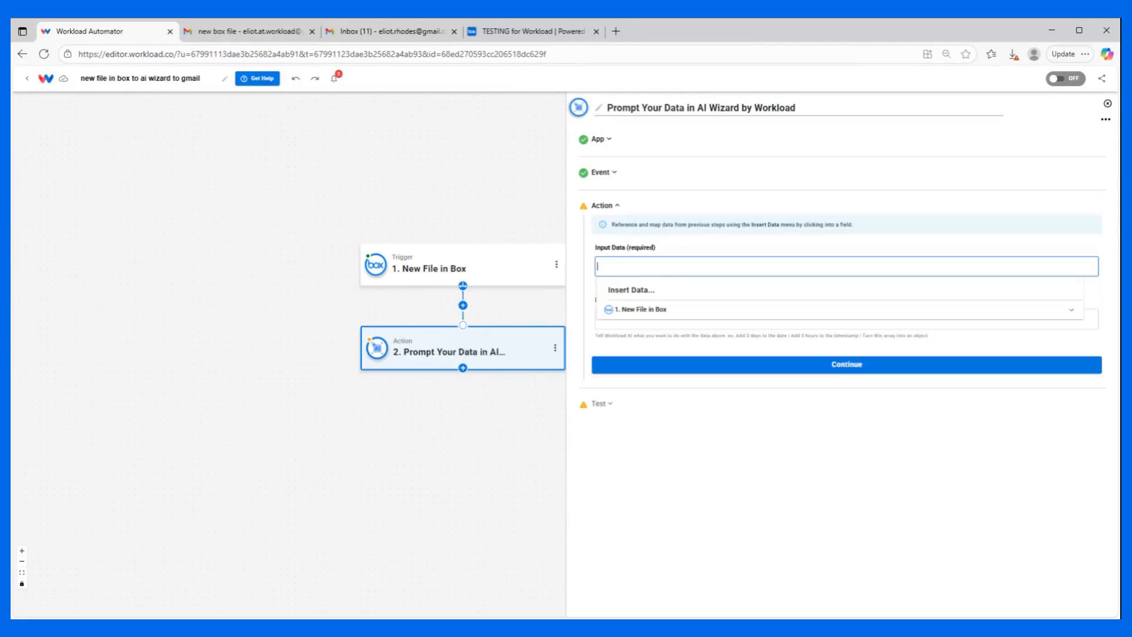
pyautogui.click(640, 305)
pyautogui.scroll(-2, 645, 389)
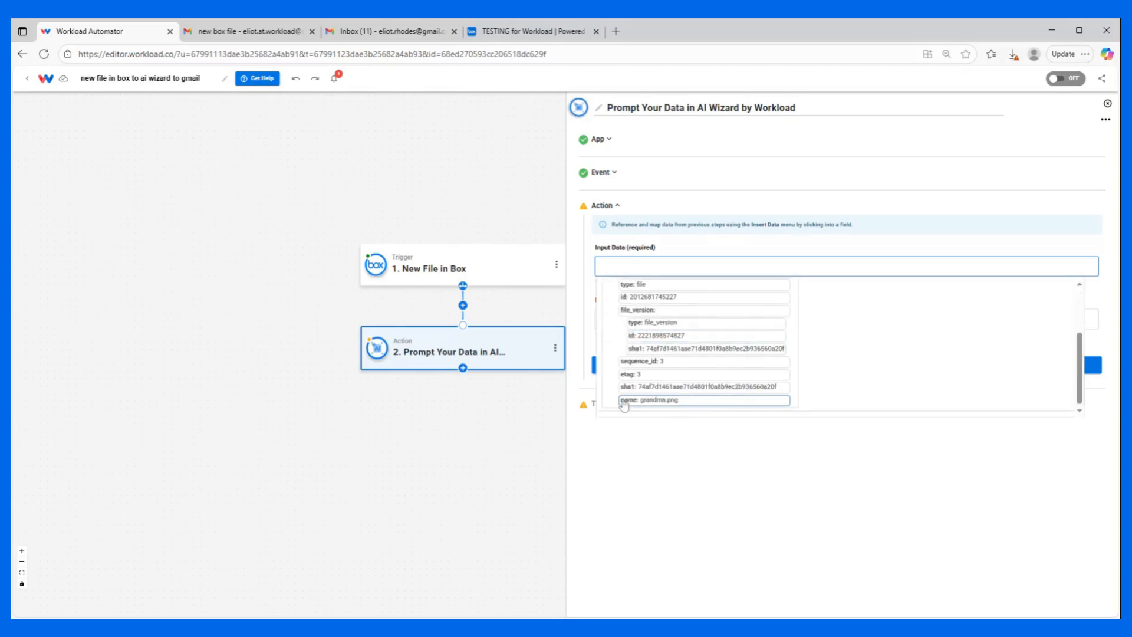
pyautogui.click(644, 401)
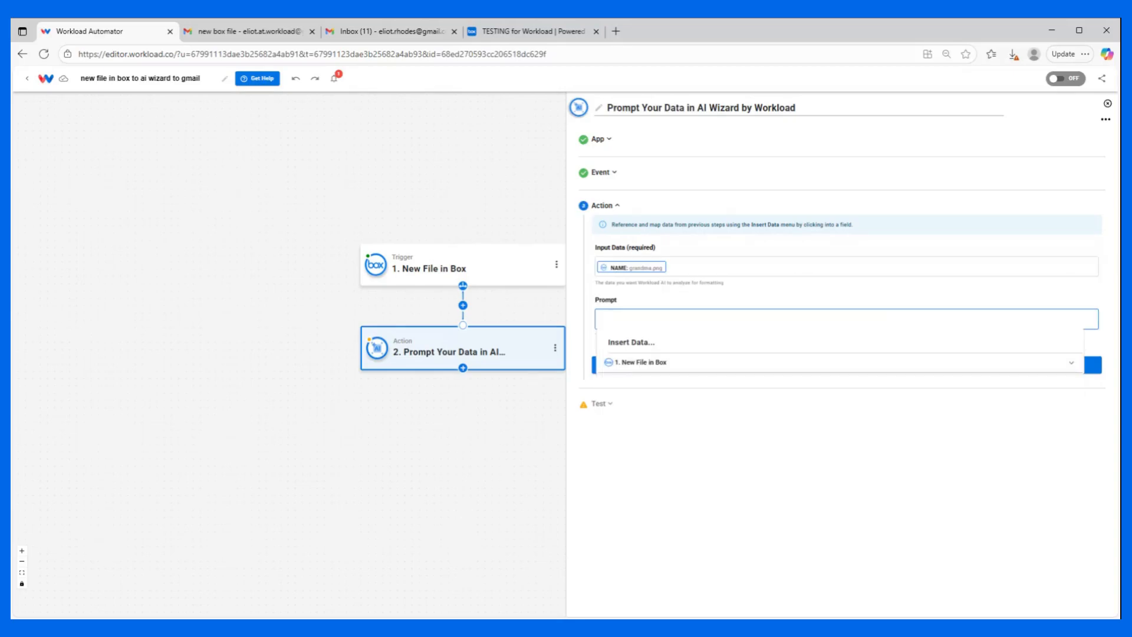
# Enter the prompt "compose a brief email letting me know that a new file (input data) has been added to our box account" and test the action.
pyautogui.write('compose a brief email letting me know that a new file (input data) has been added to our box account')
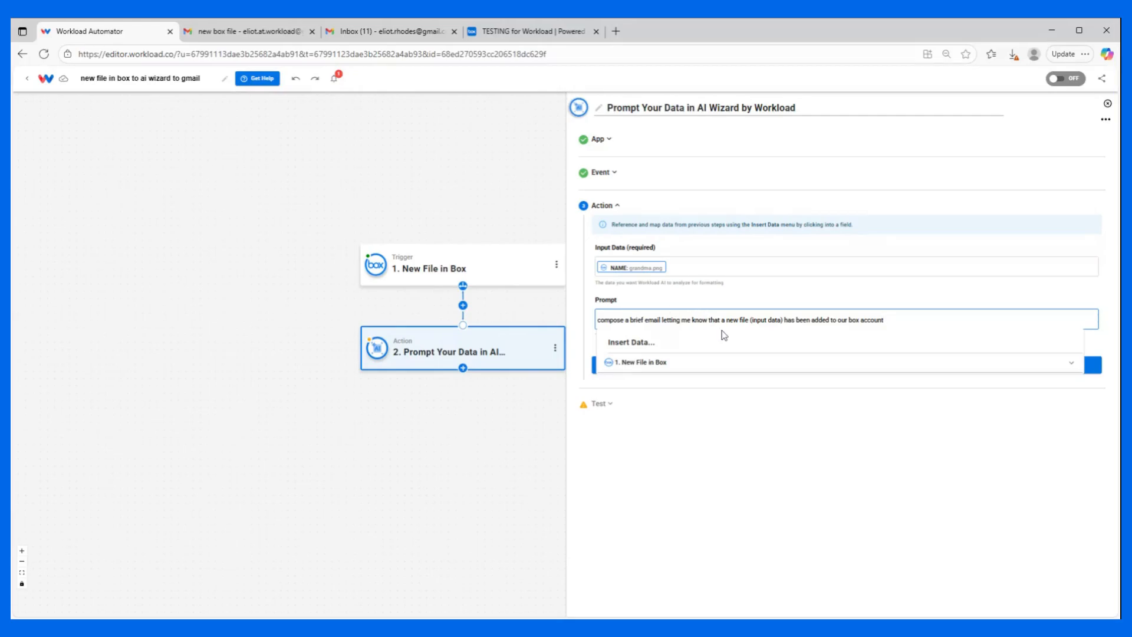
pyautogui.click(827, 299)
pyautogui.click(741, 366)
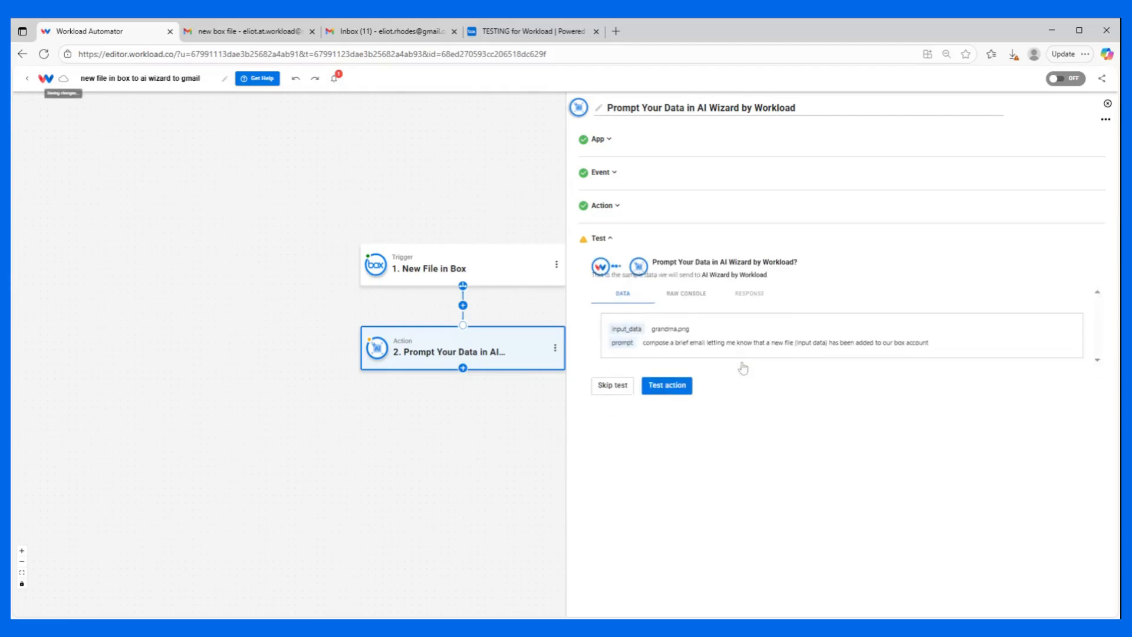
pyautogui.click(678, 386)
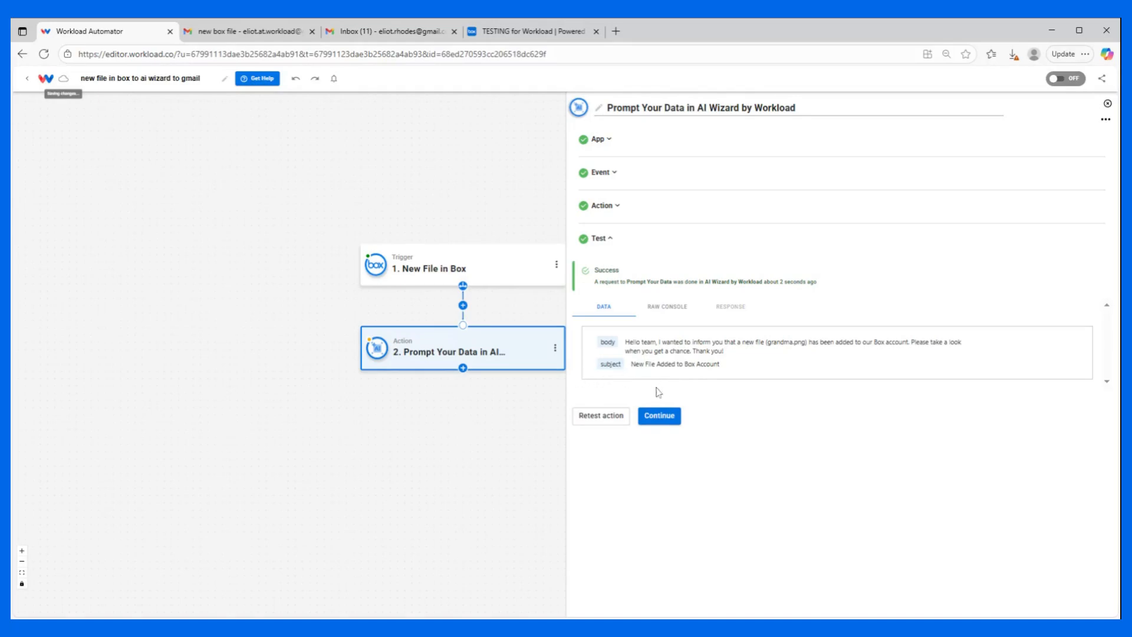
pyautogui.click(660, 416)
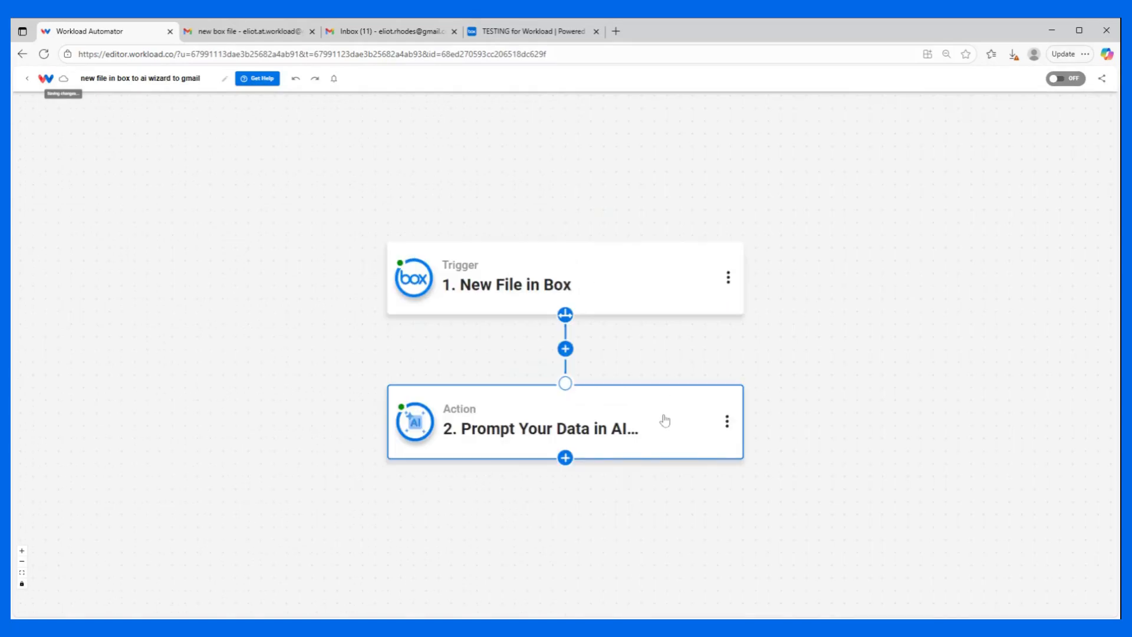
# Add a third step using Google Gmail's Send Email event from the Update group, with the connected Gmail account.
pyautogui.click(564, 457)
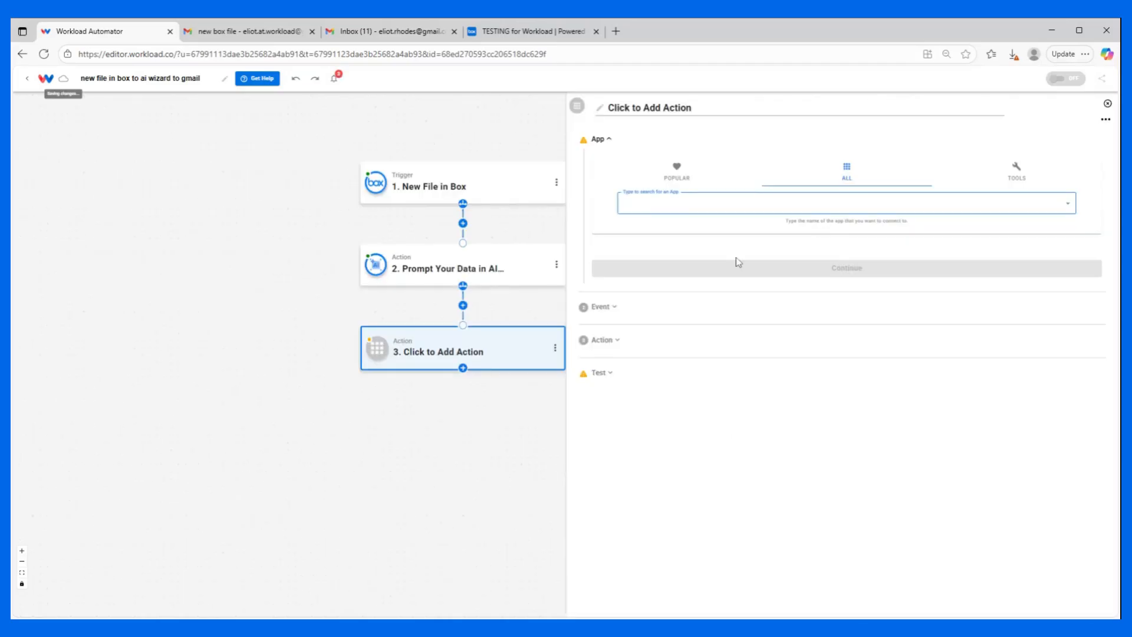
pyautogui.write('gmail')
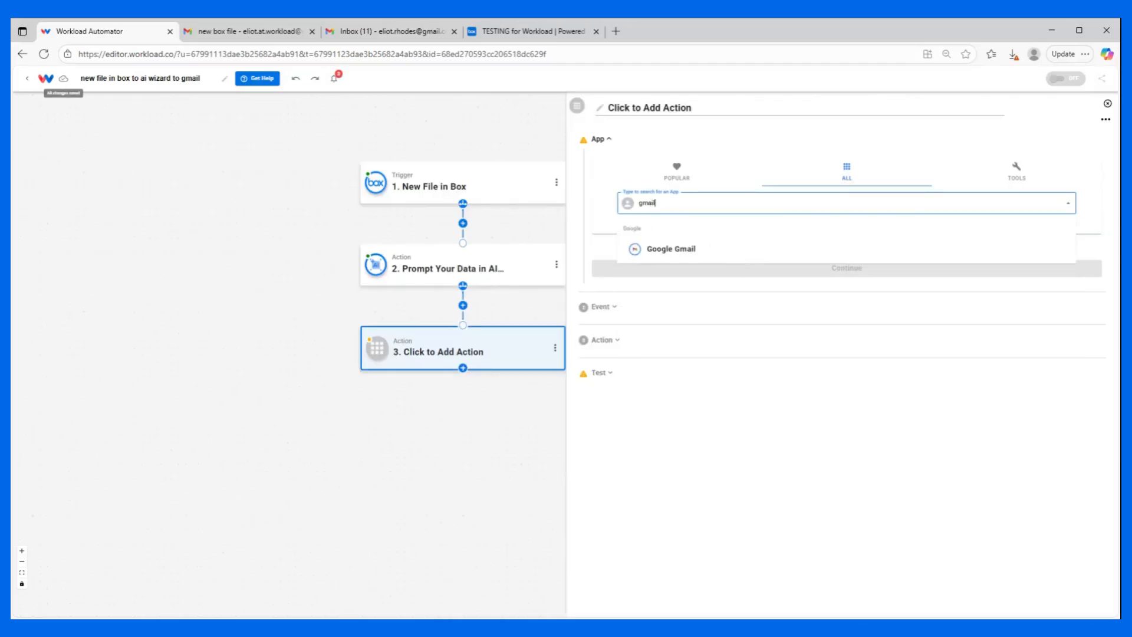
pyautogui.click(731, 259)
pyautogui.click(646, 193)
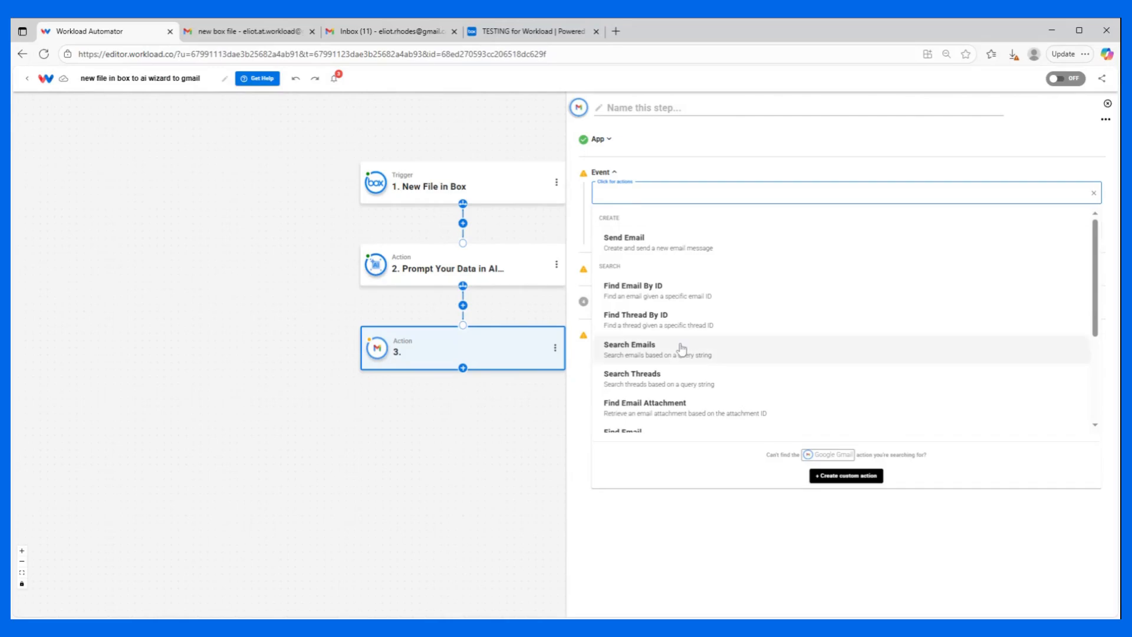
pyautogui.scroll(-3, 686, 348)
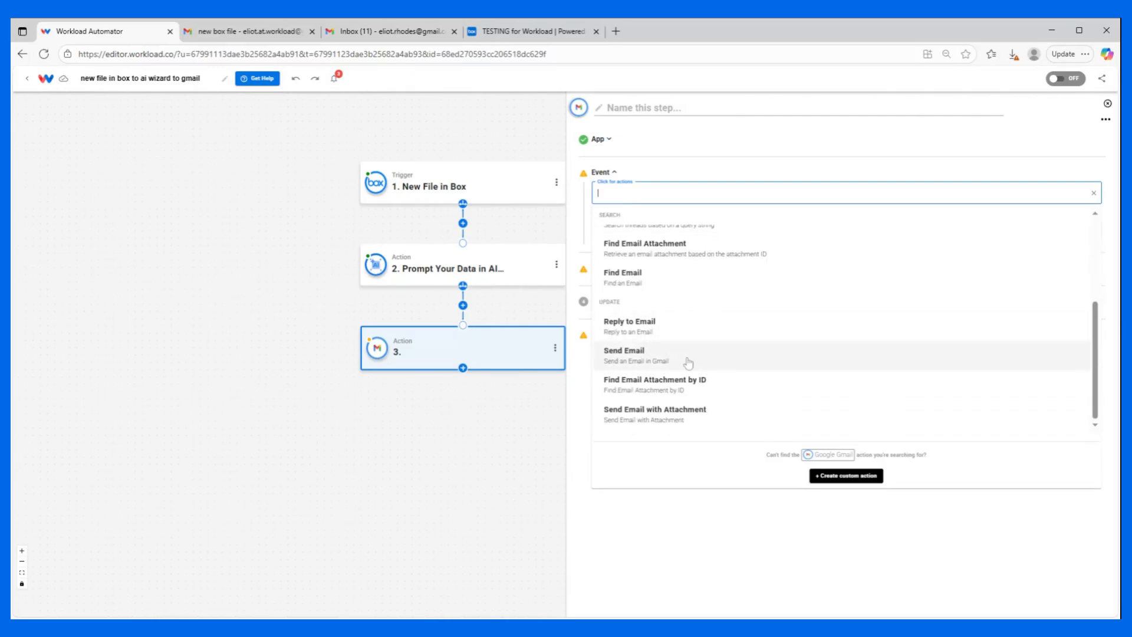
pyautogui.click(688, 361)
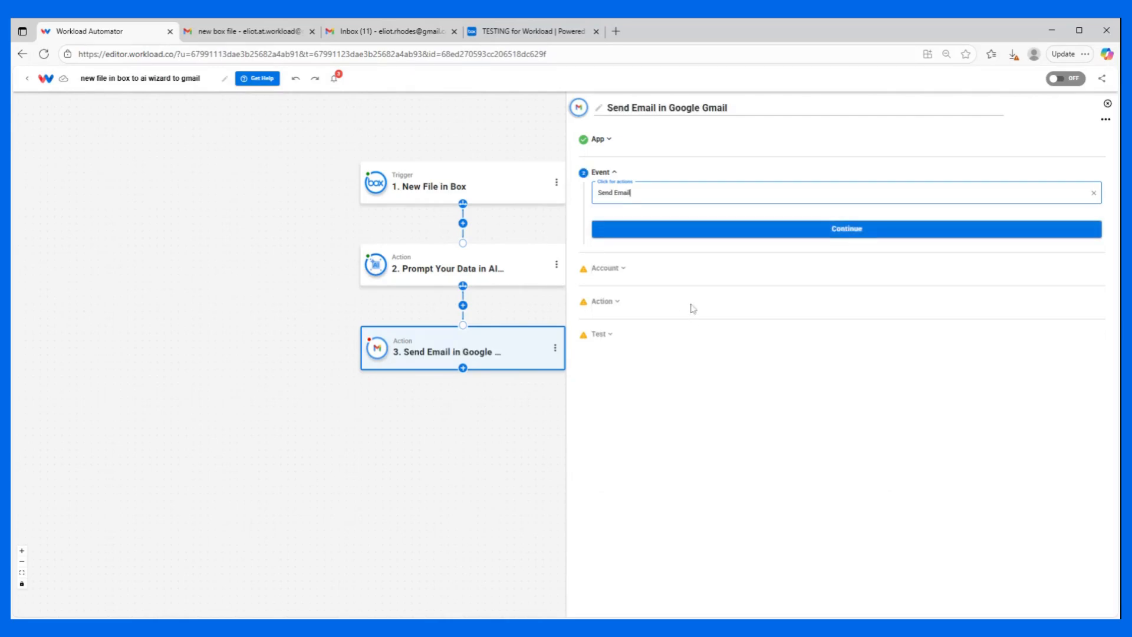
pyautogui.click(704, 235)
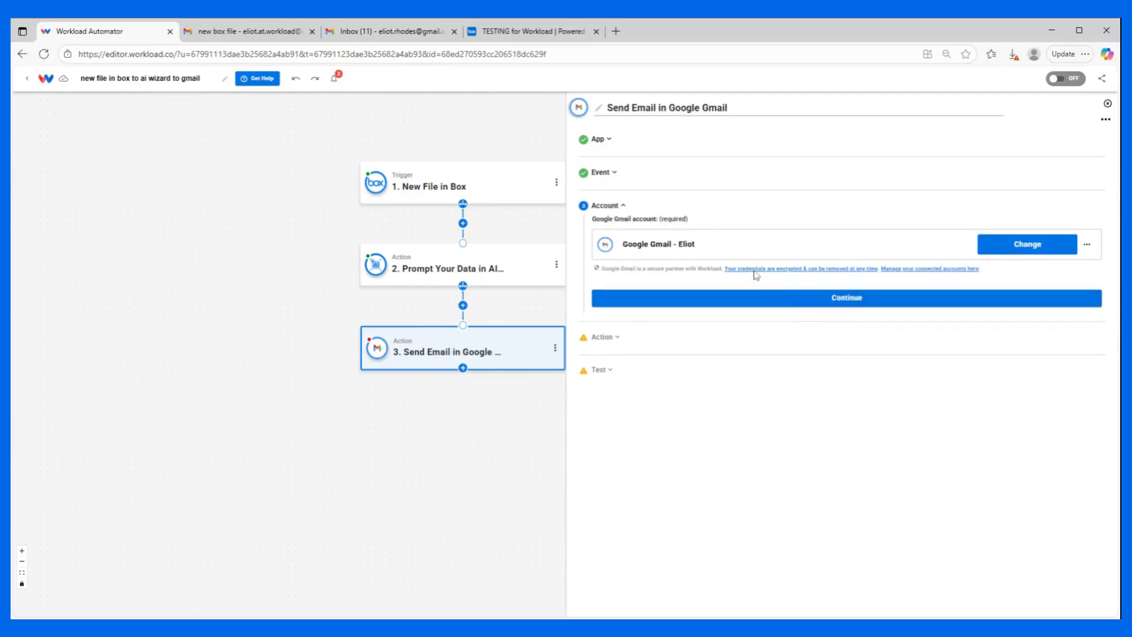
pyautogui.click(685, 298)
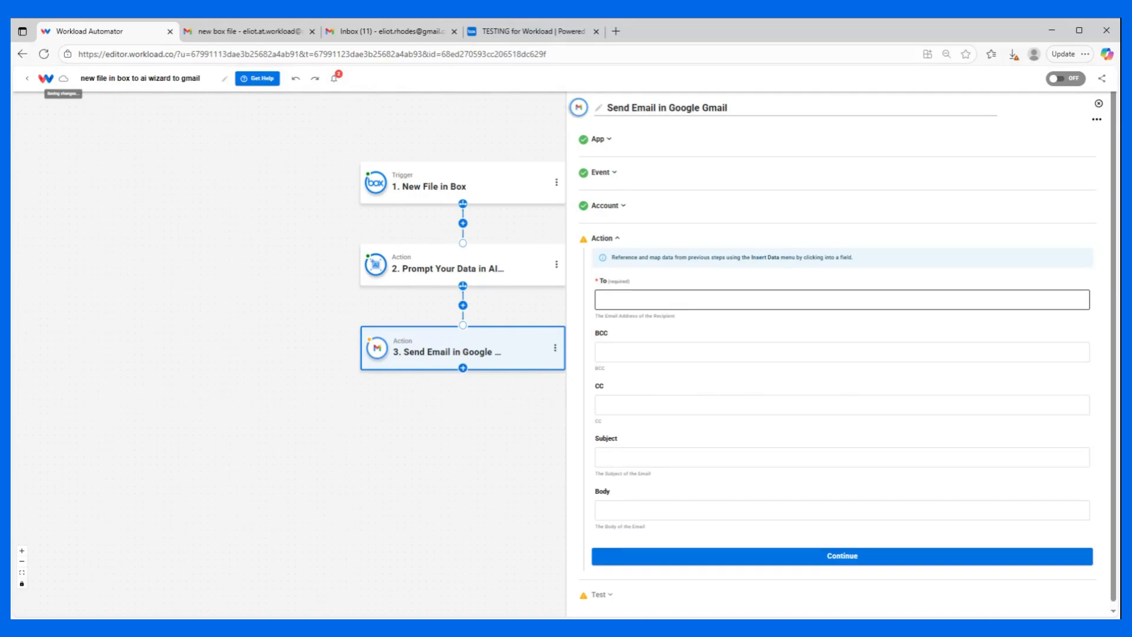
# Enter the recipient's e-mail address in To and the team's e-mail address in CC.
pyautogui.click(685, 299)
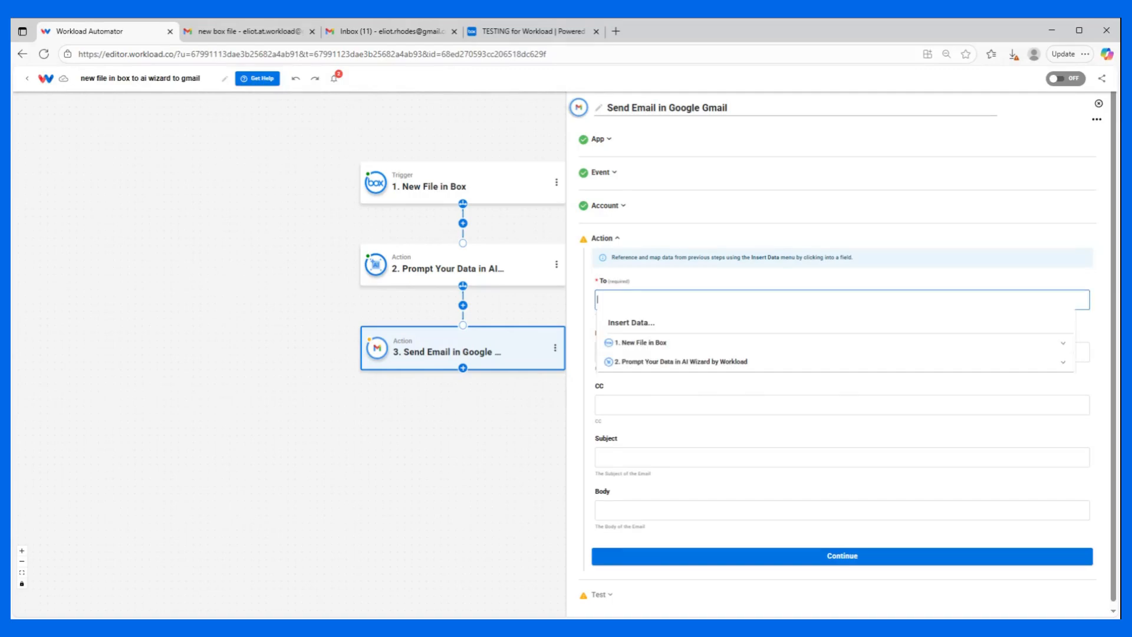
pyautogui.press('Tab')
pyautogui.press('Tab')
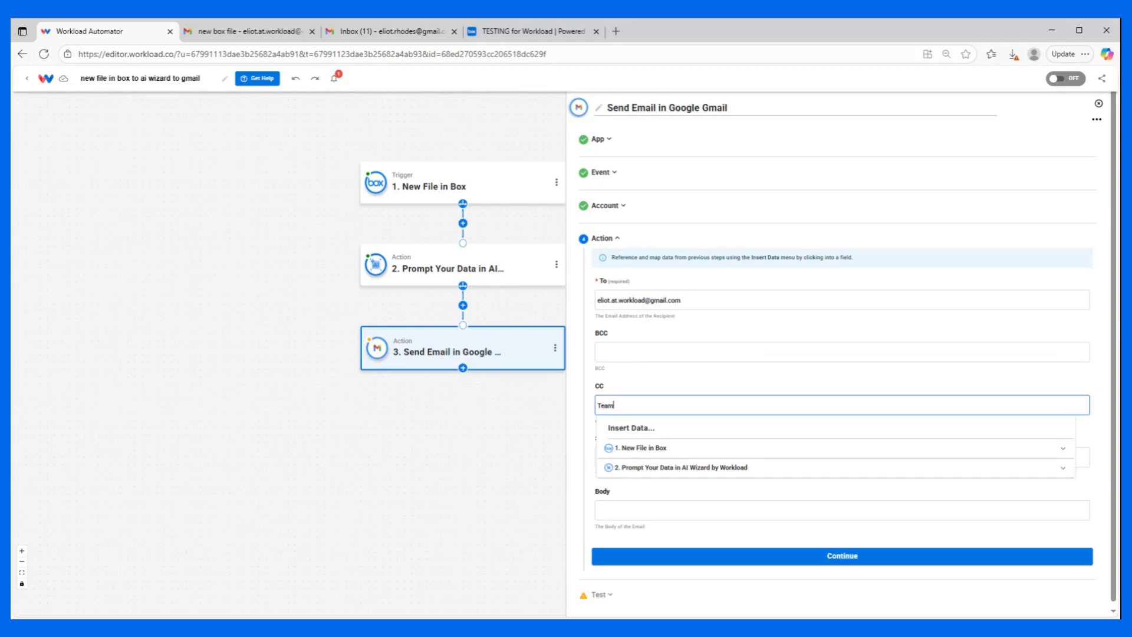
pyautogui.write('Team@email.com')
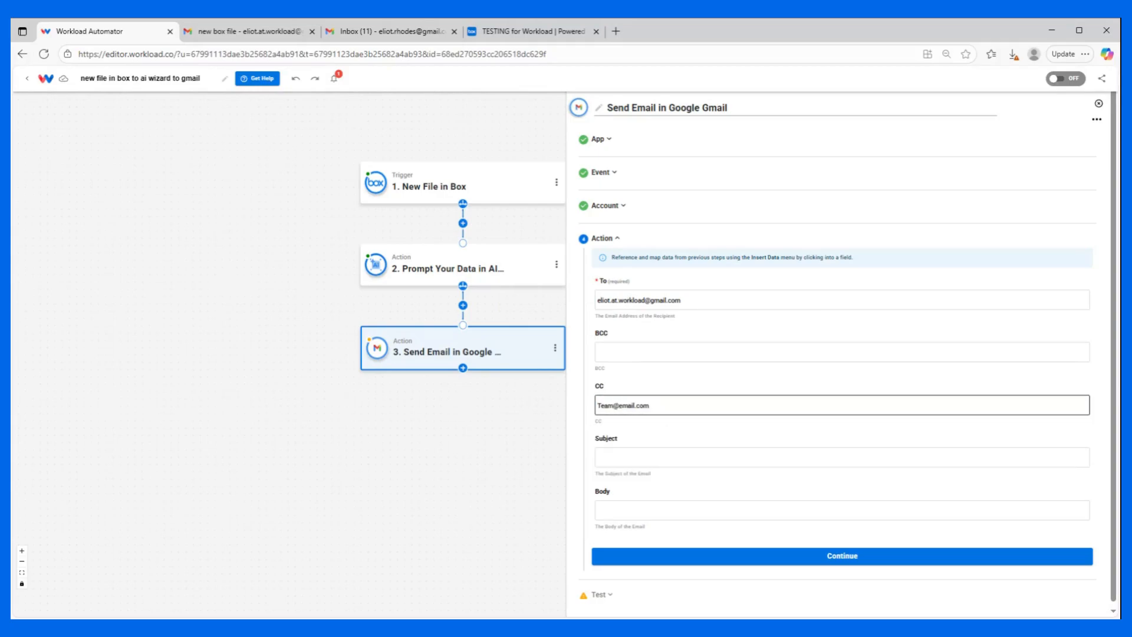
# Map the email's Subject to the subject output of the AI Wizard's Prompt Your Data step.
pyautogui.click(654, 457)
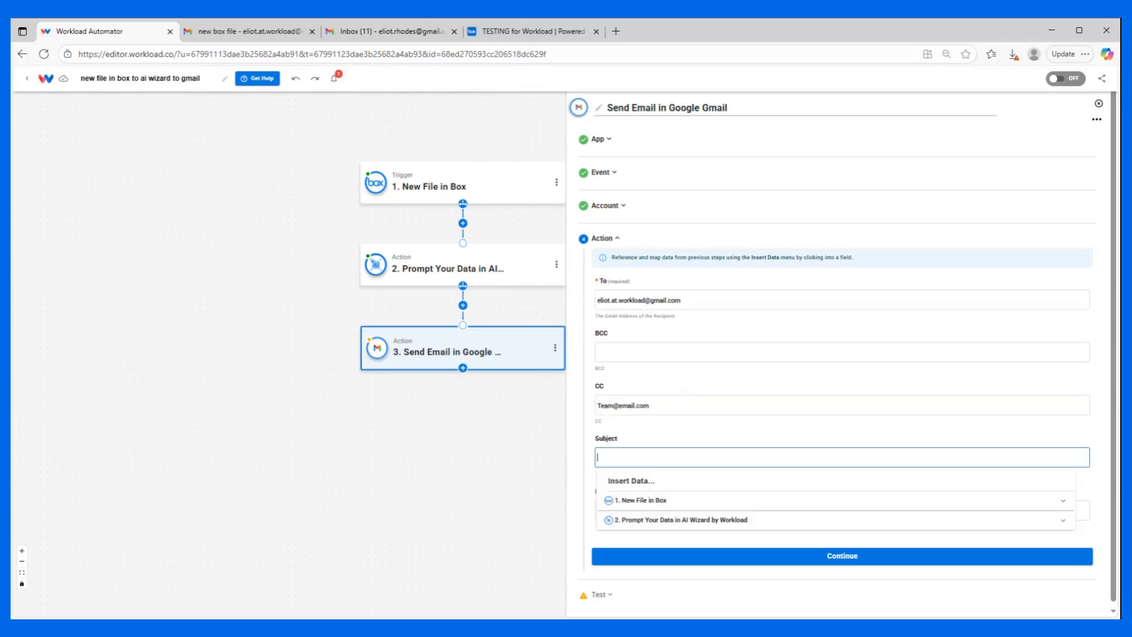
pyautogui.click(635, 521)
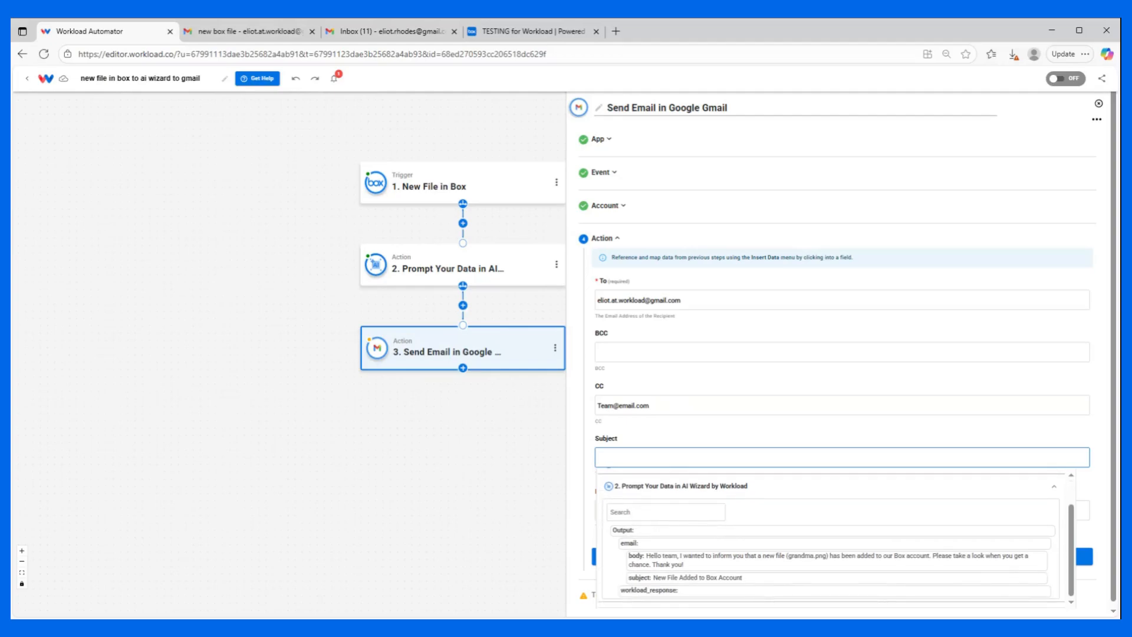
pyautogui.click(641, 578)
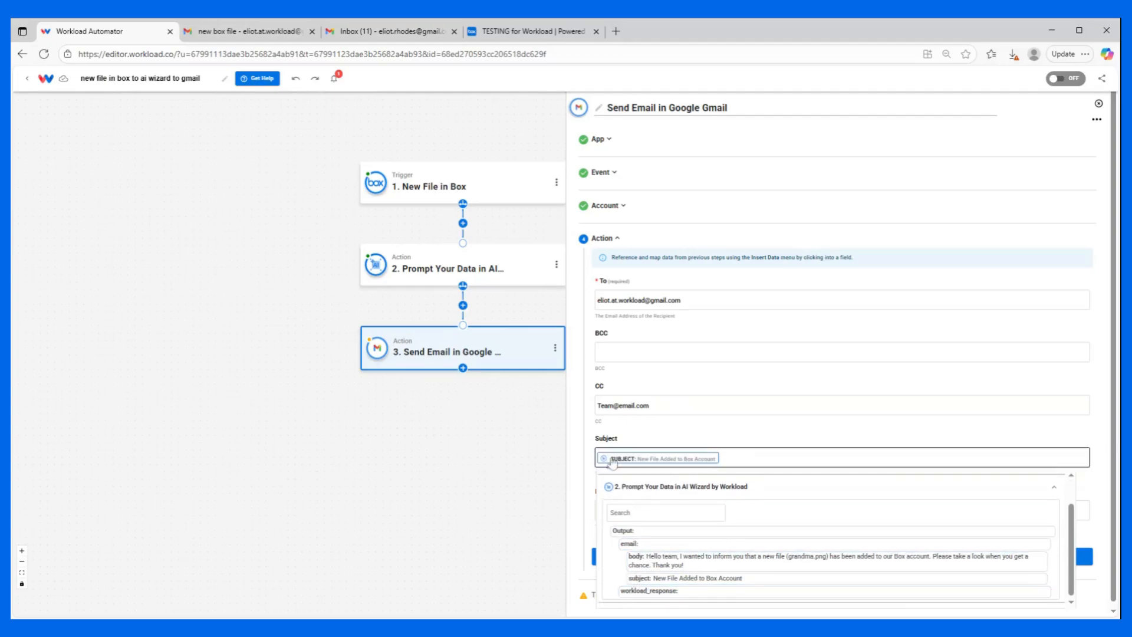
pyautogui.click(632, 431)
# Map the email's Body to the body output of the AI Wizard's Prompt Your Data step.
pyautogui.click(629, 508)
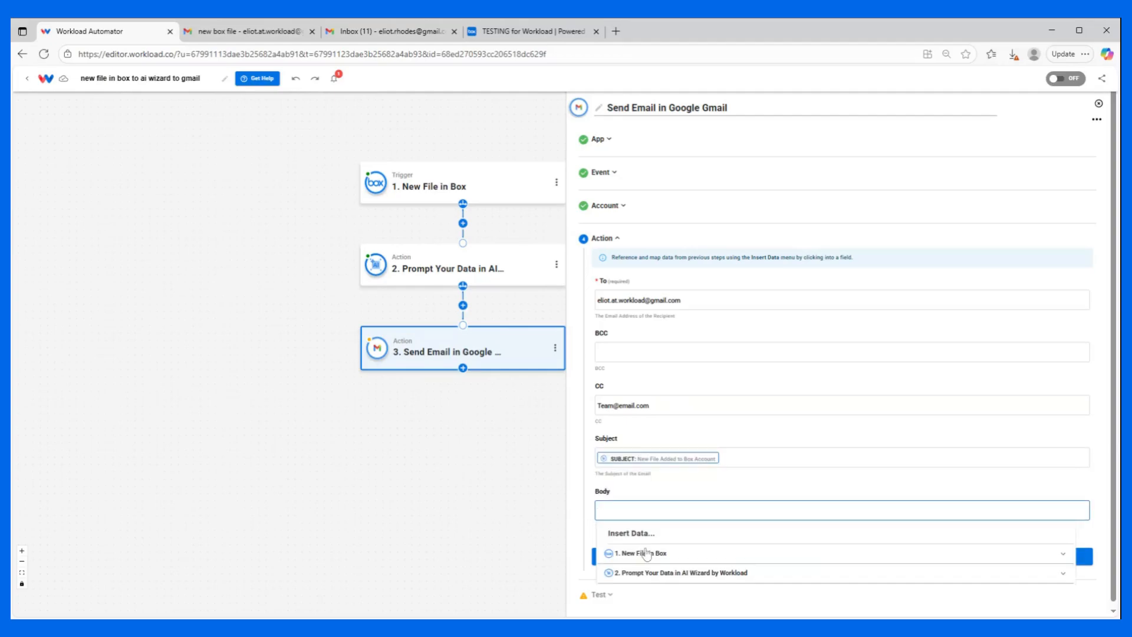
pyautogui.click(643, 572)
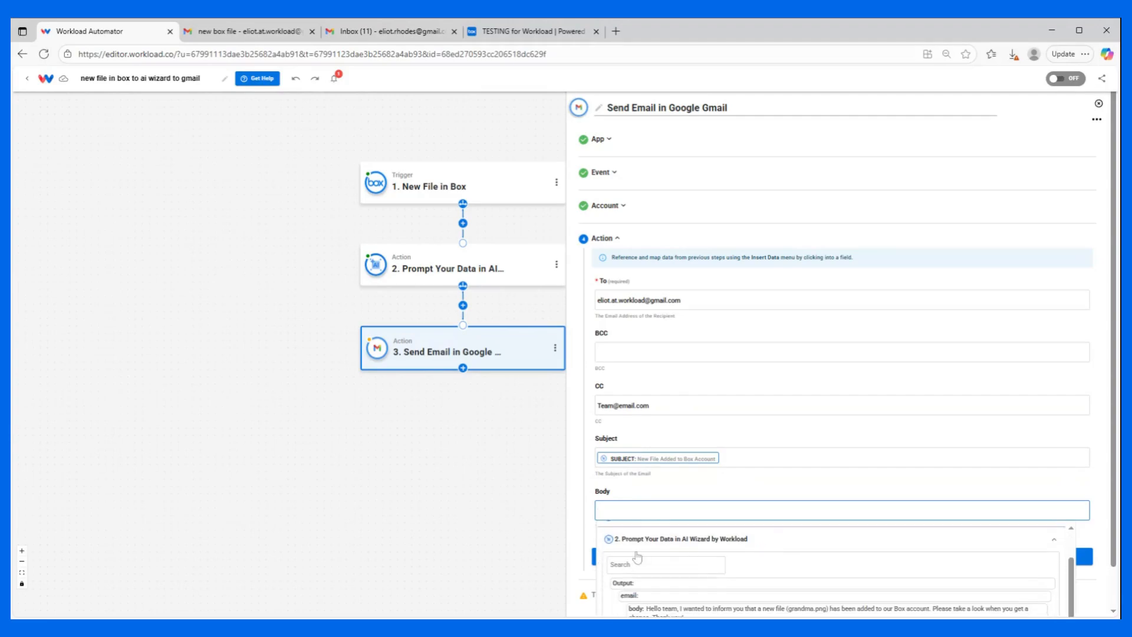
pyautogui.scroll(-1, 637, 558)
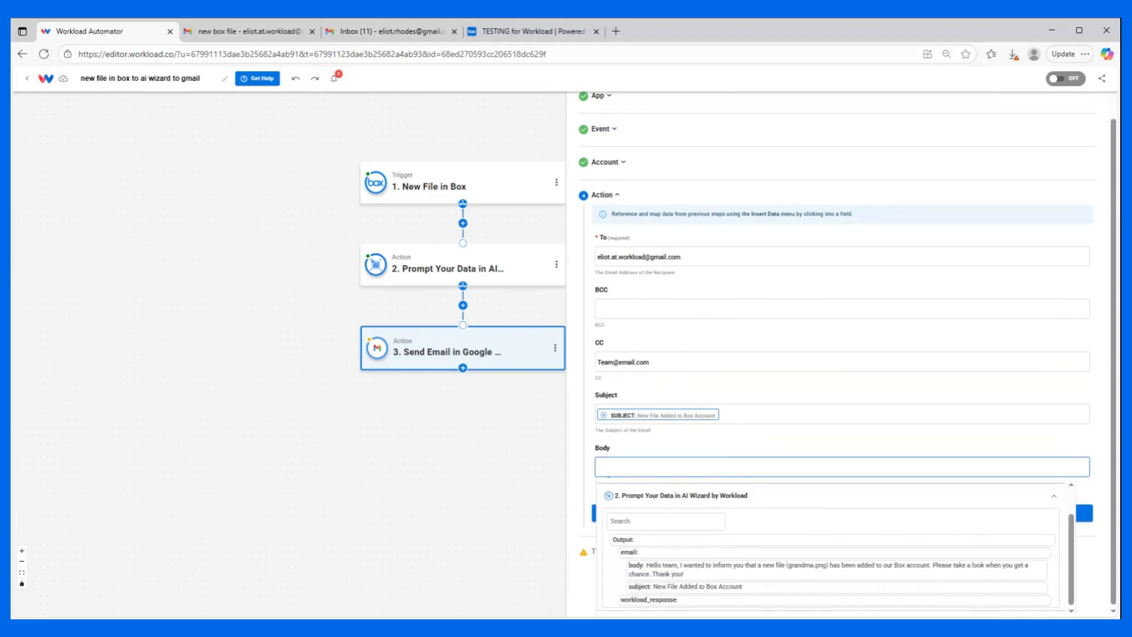
pyautogui.click(697, 575)
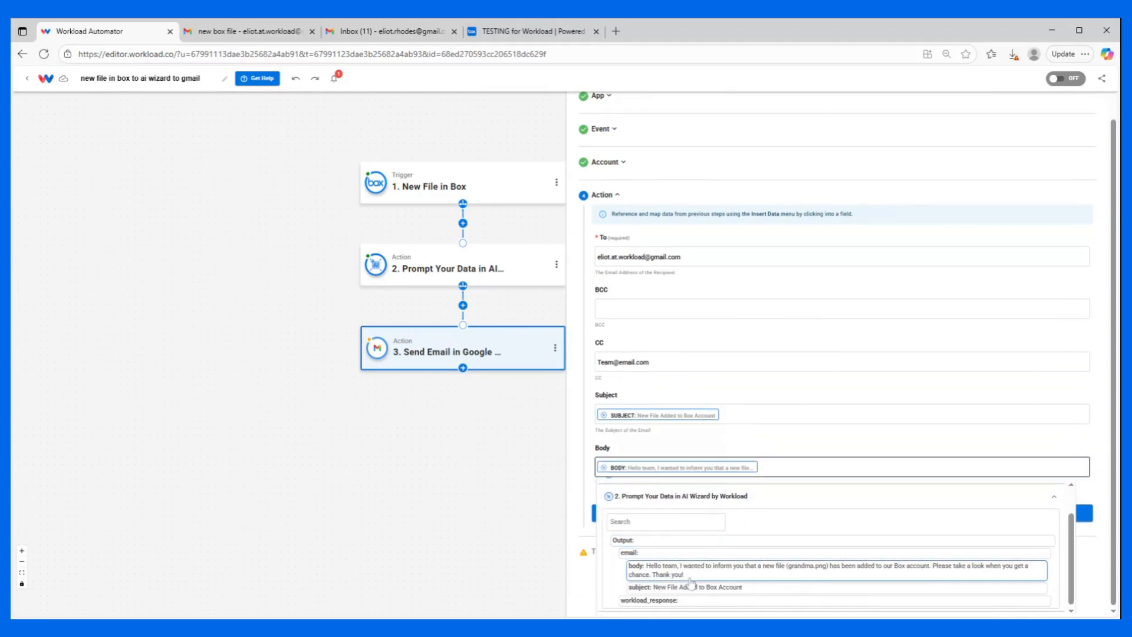
pyautogui.click(691, 449)
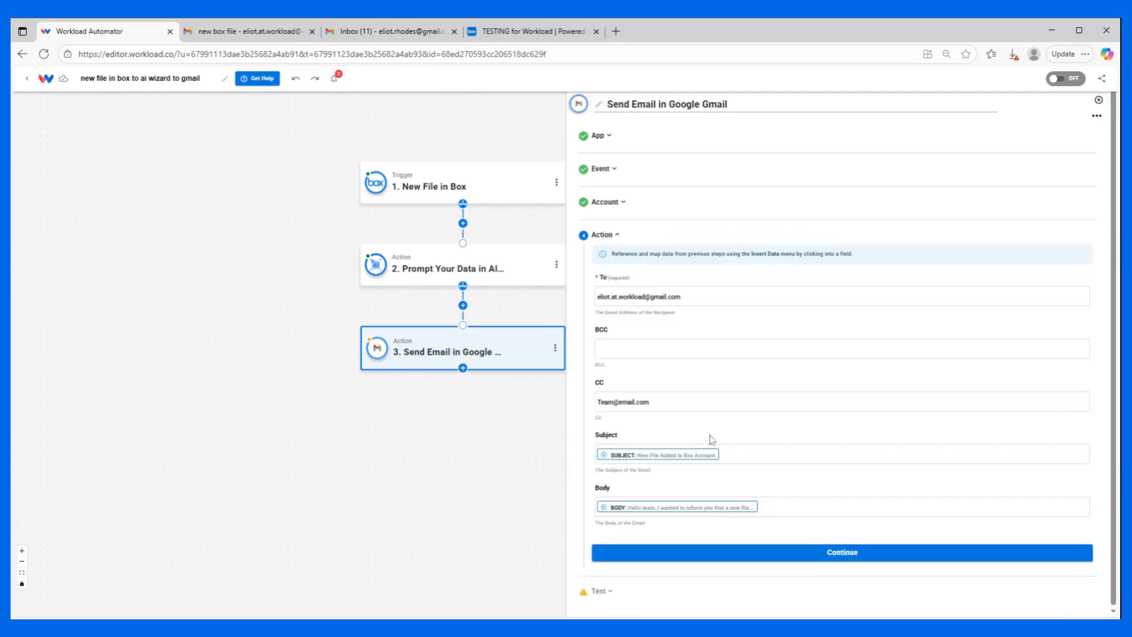
# Test the Send Email action and check the recipient's Gmail inbox for the test message.
pyautogui.click(805, 554)
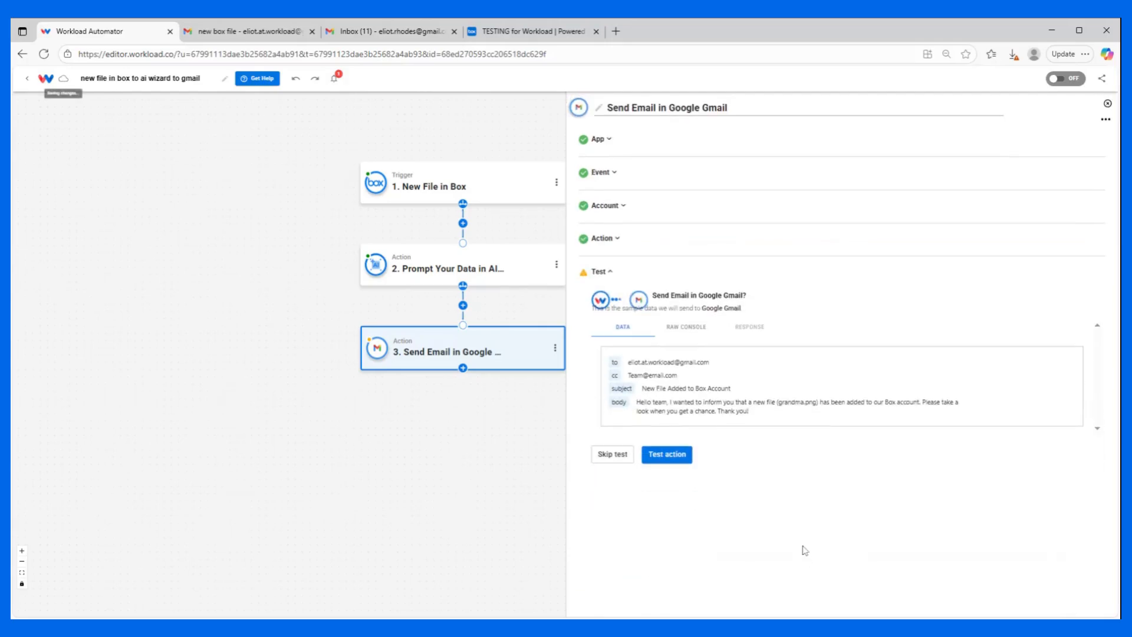
pyautogui.click(668, 454)
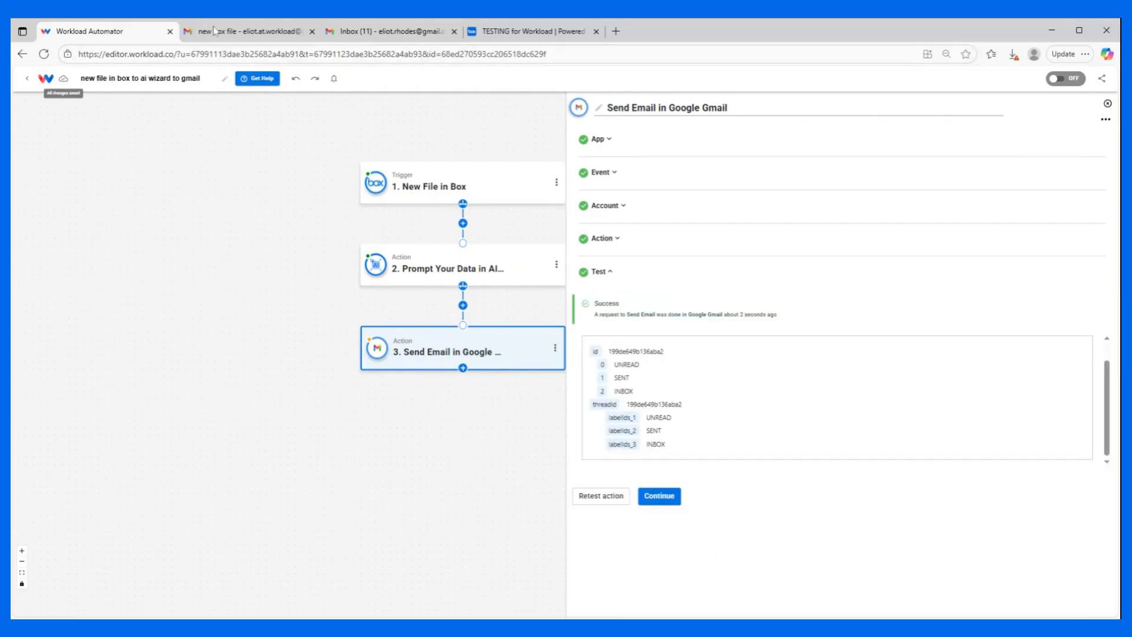
pyautogui.click(250, 32)
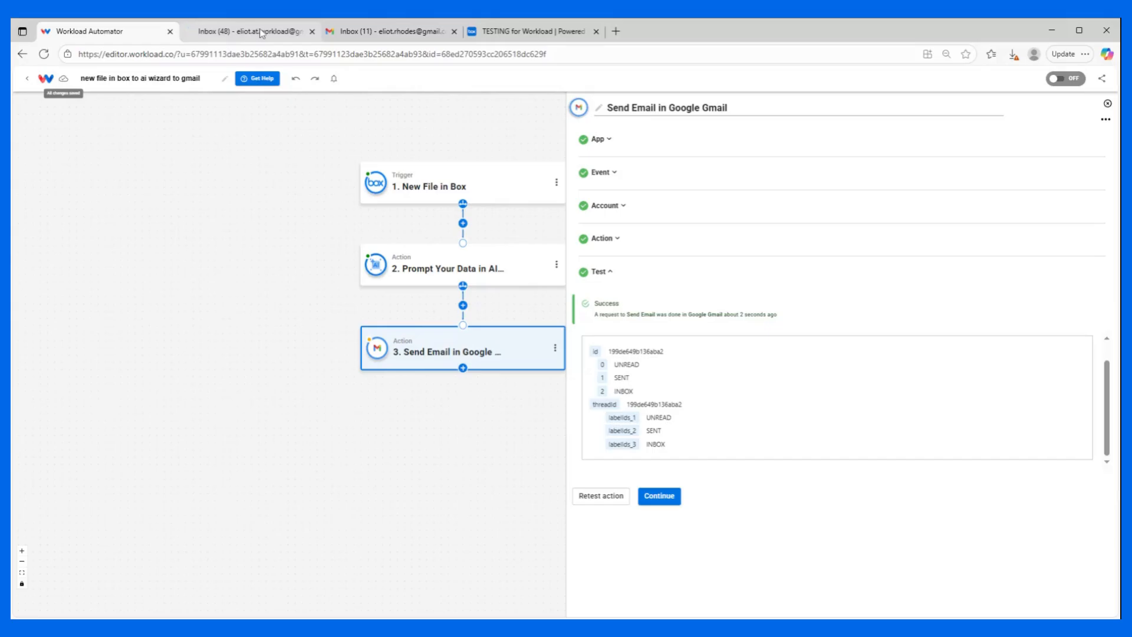
pyautogui.click(262, 32)
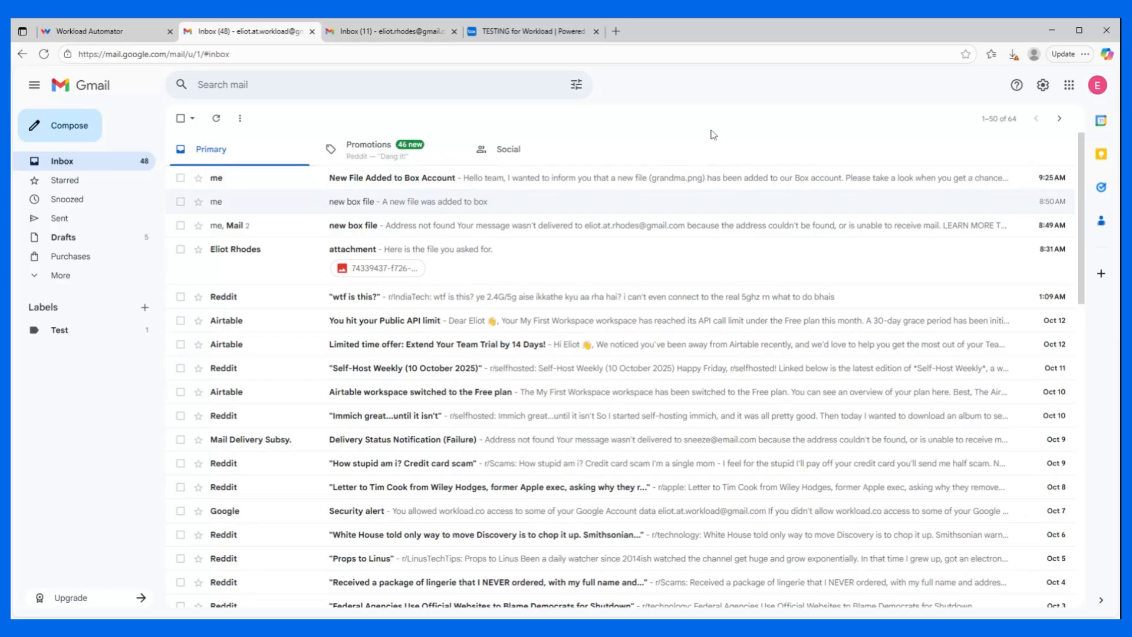
# Return to the Workload editor, finish the Send Email step and switch the workflow on.
pyautogui.click(129, 33)
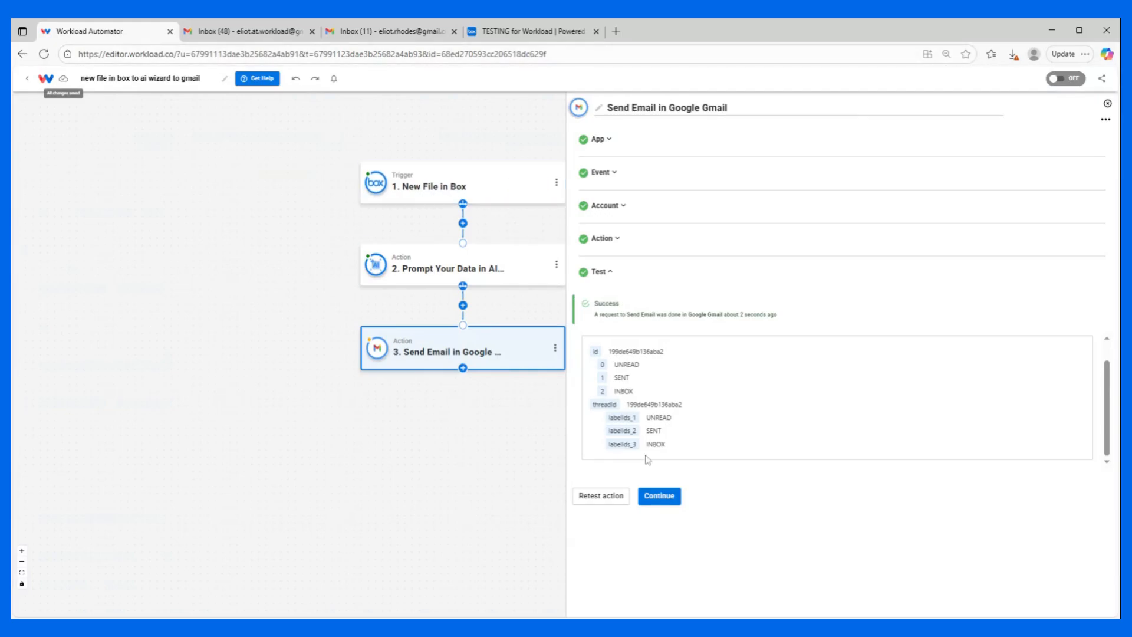
pyautogui.click(659, 497)
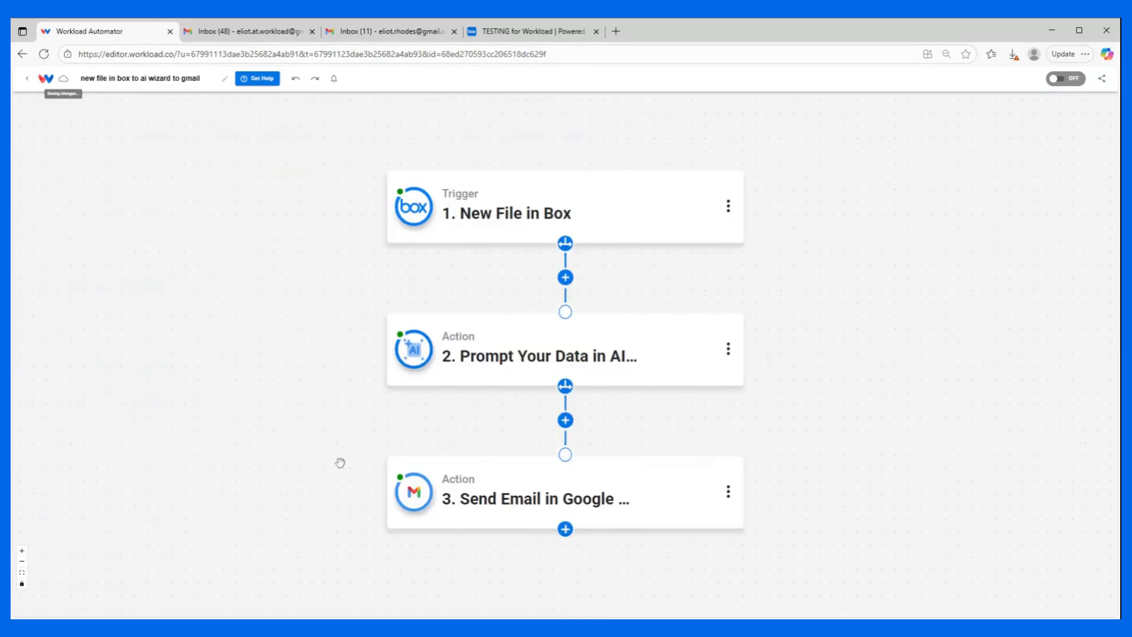
pyautogui.moveTo(417, 353)
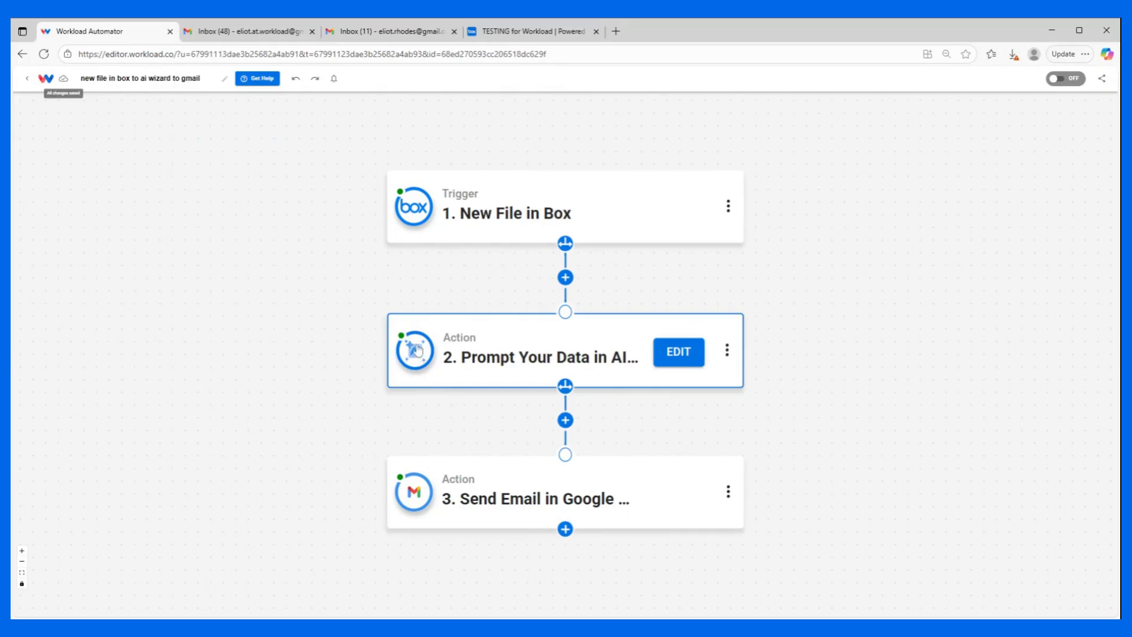
pyautogui.moveTo(413, 207)
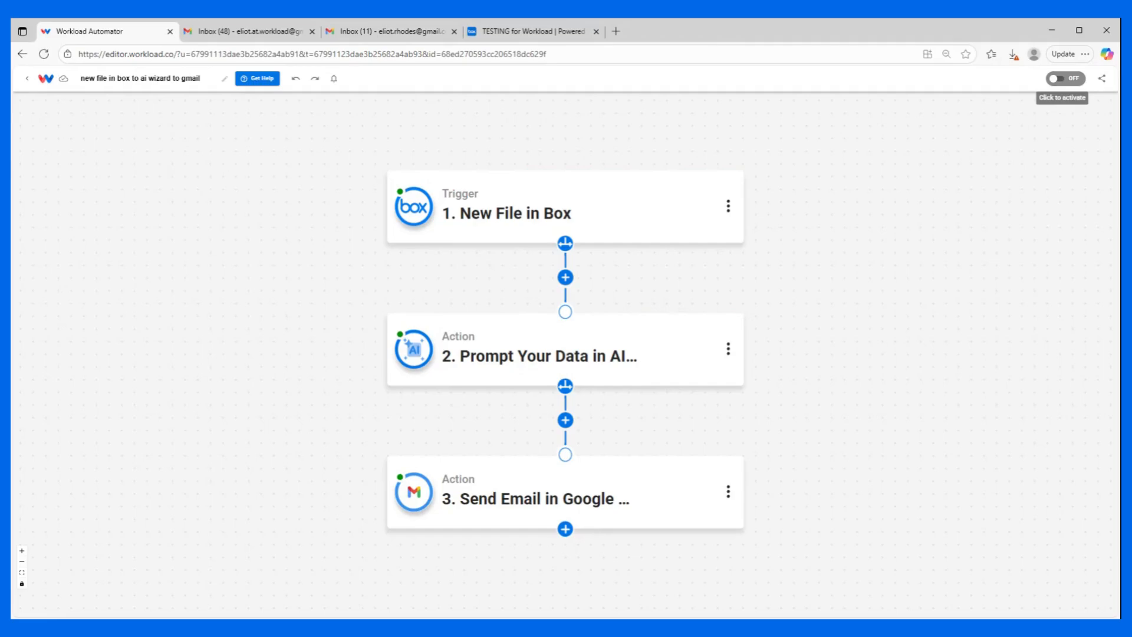
pyautogui.click(1066, 79)
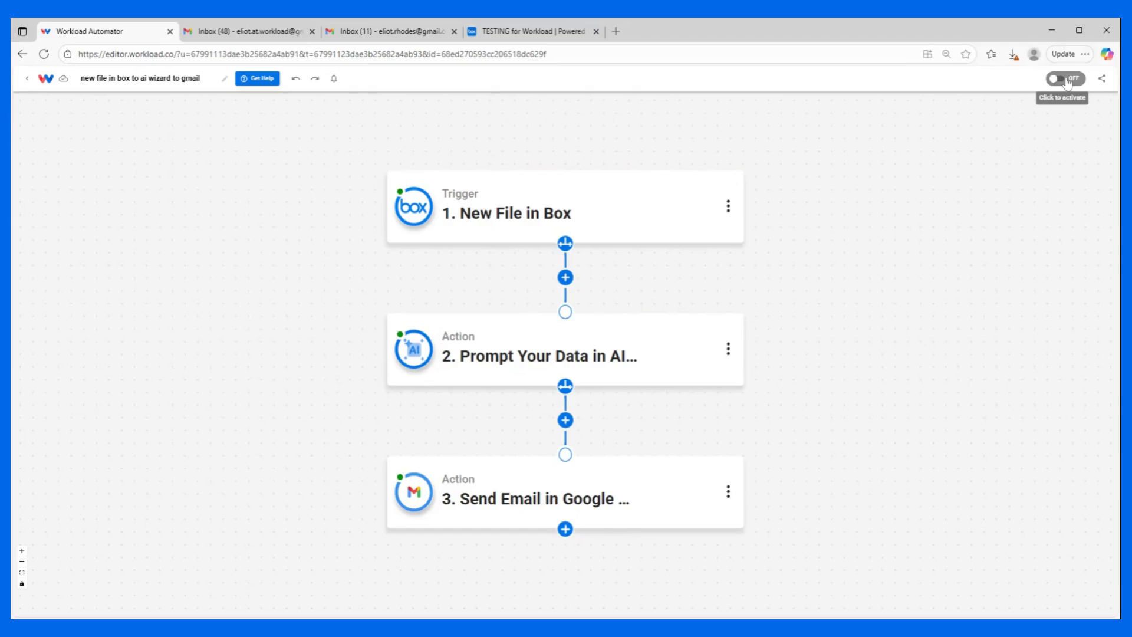